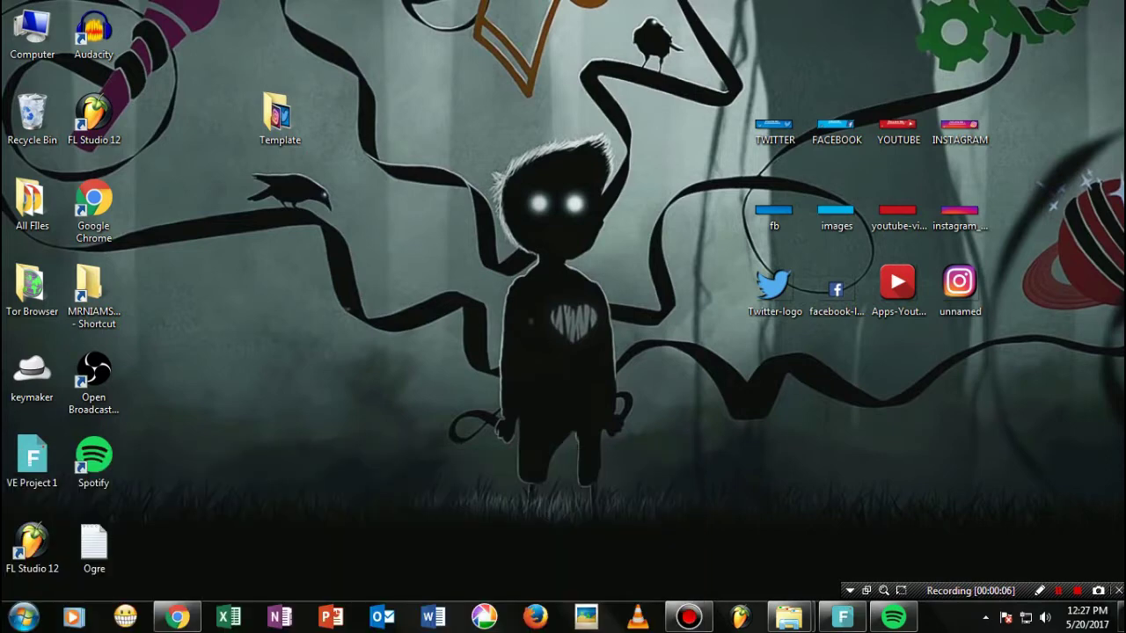
pyautogui.rightClick(538, 257)
pyautogui.click(566, 301)
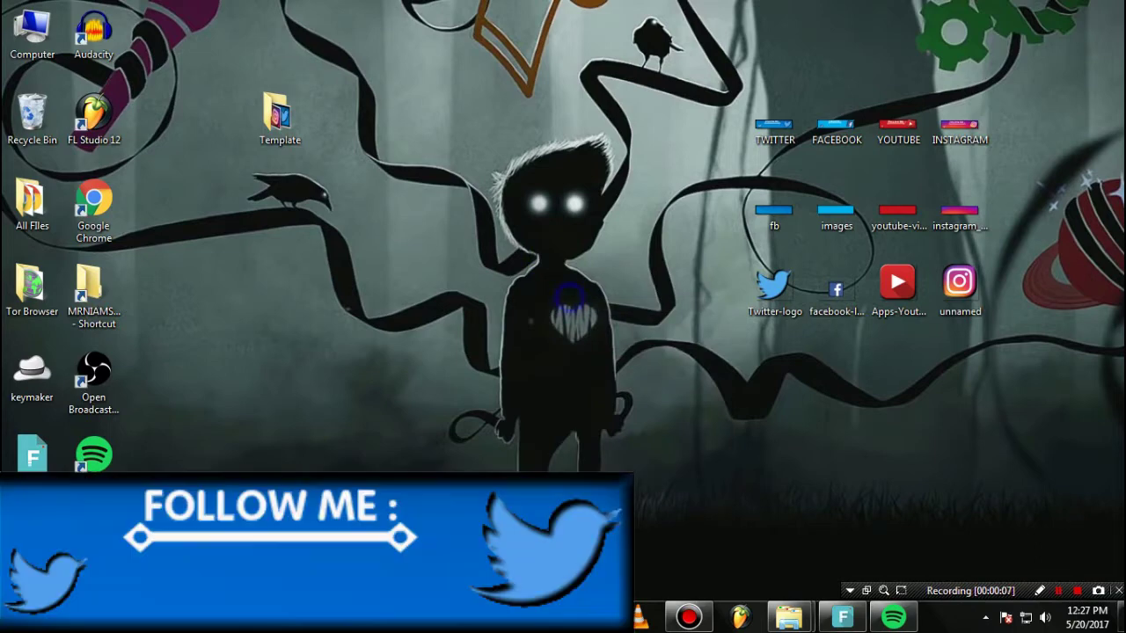
pyautogui.rightClick(587, 295)
pyautogui.click(605, 344)
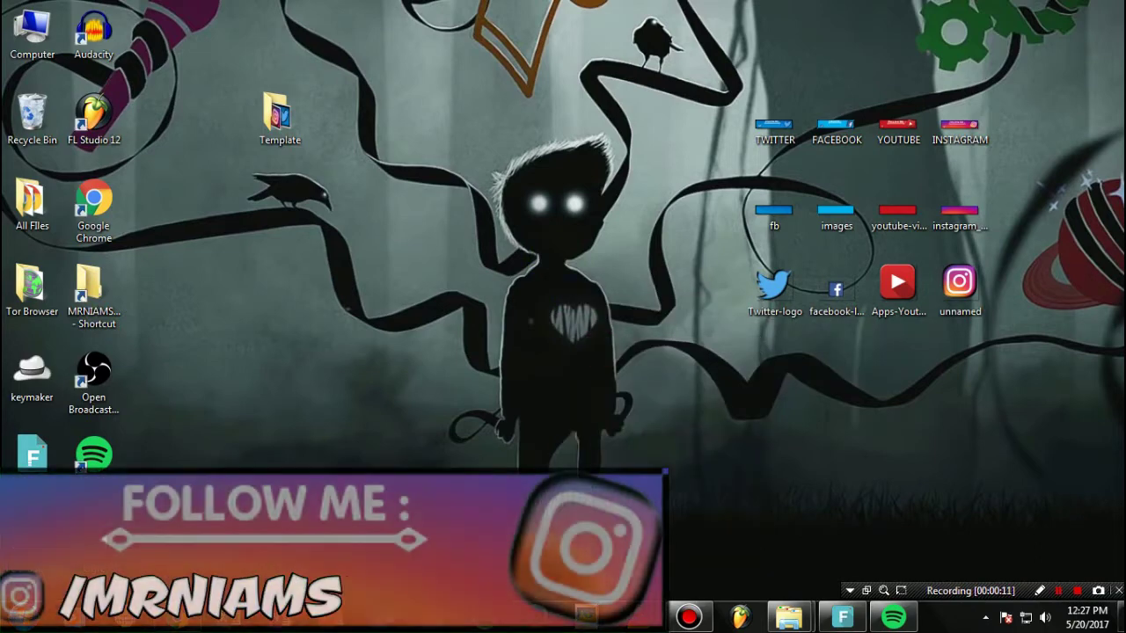
pyautogui.moveTo(655, 24)
pyautogui.mouseDown()
pyautogui.moveTo(925, 355)
pyautogui.moveTo(655, 24)
pyautogui.mouseUp()
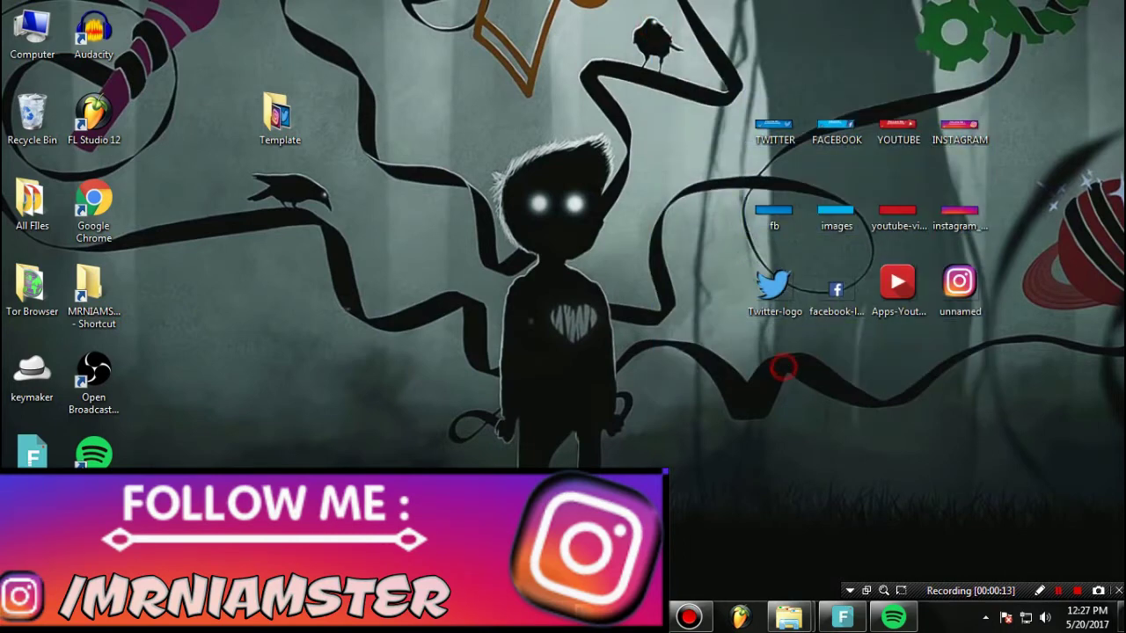
# Step: Open the Template folder on the desktop and look over its Facebook, Instagram, Twitter and YouTube banner images
pyautogui.moveTo(690, 71); pyautogui.dragTo(992, 147)
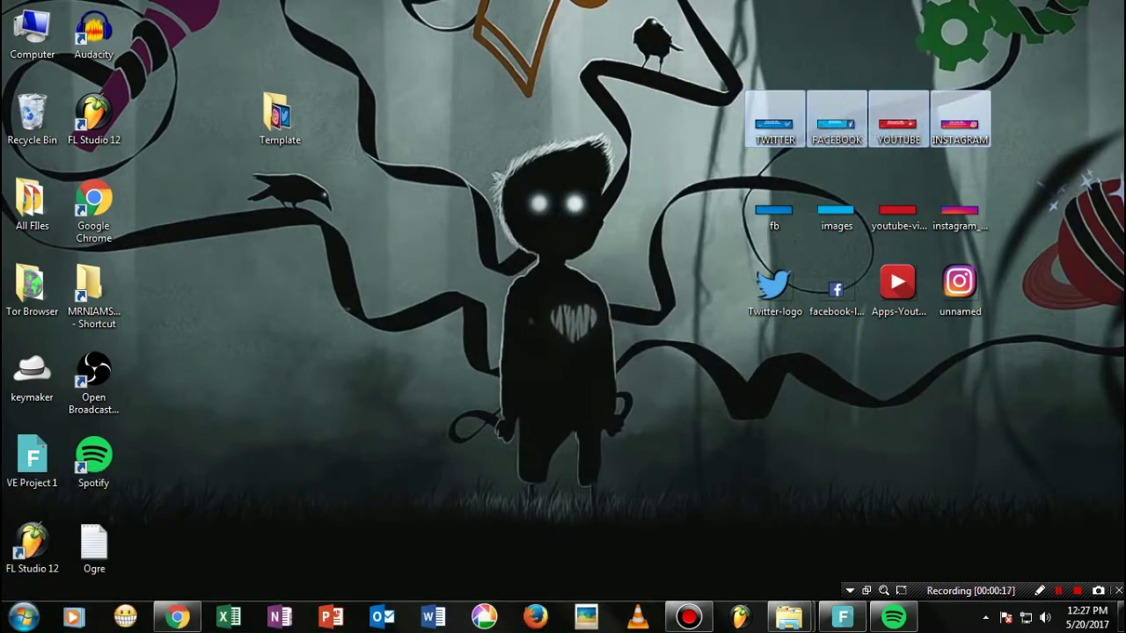
pyautogui.click(418, 96)
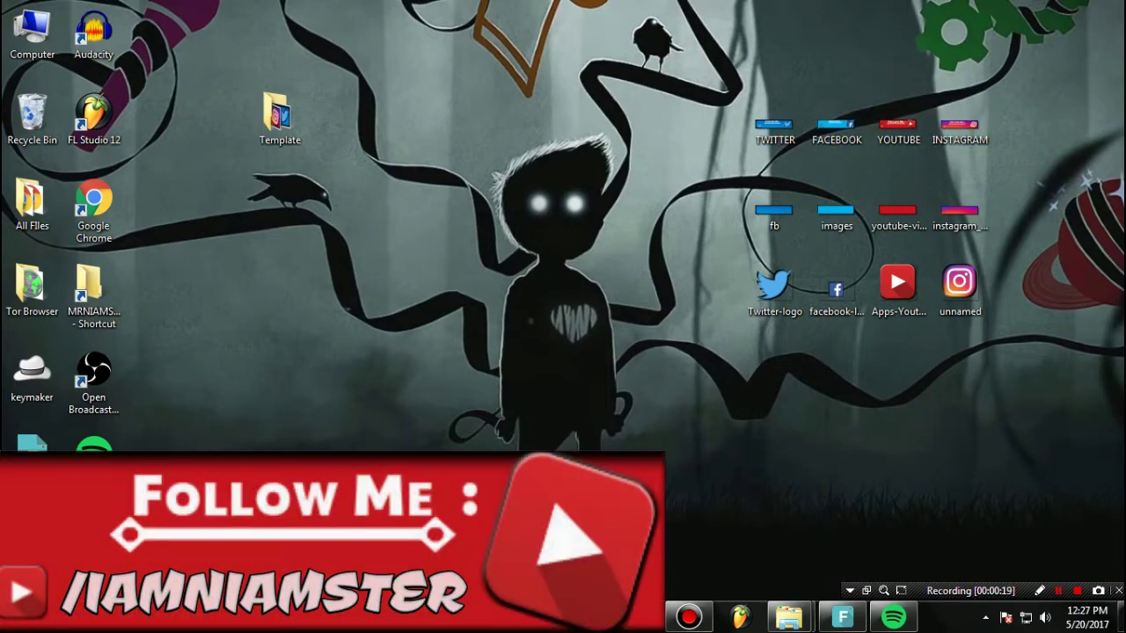
pyautogui.doubleClick(280, 115)
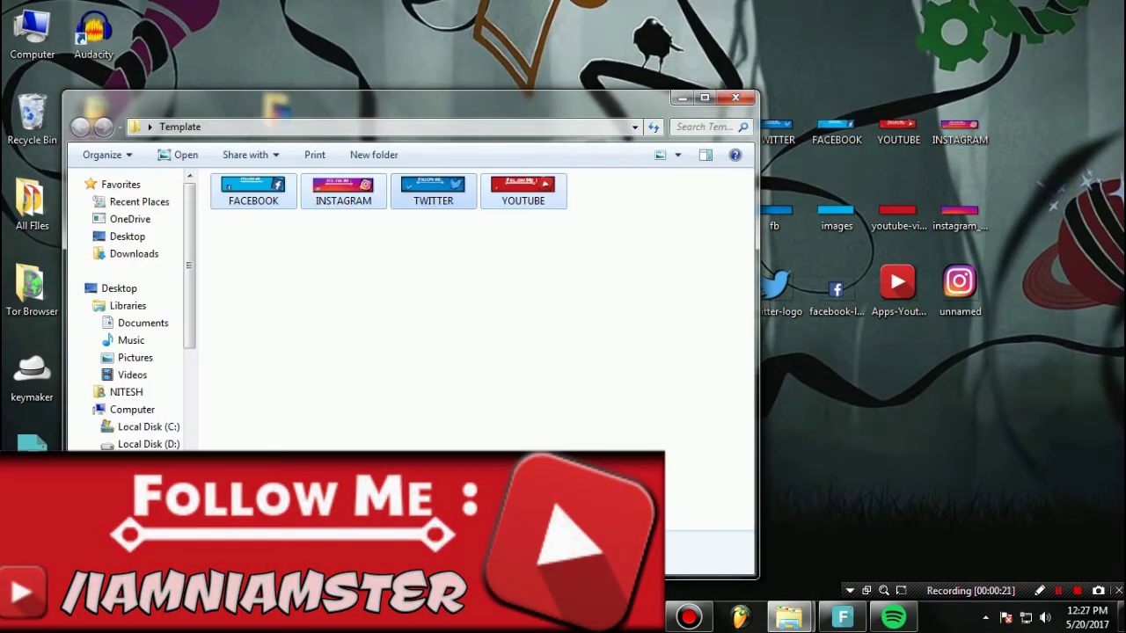
pyautogui.moveTo(616, 233); pyautogui.dragTo(209, 172)
pyautogui.click(568, 302)
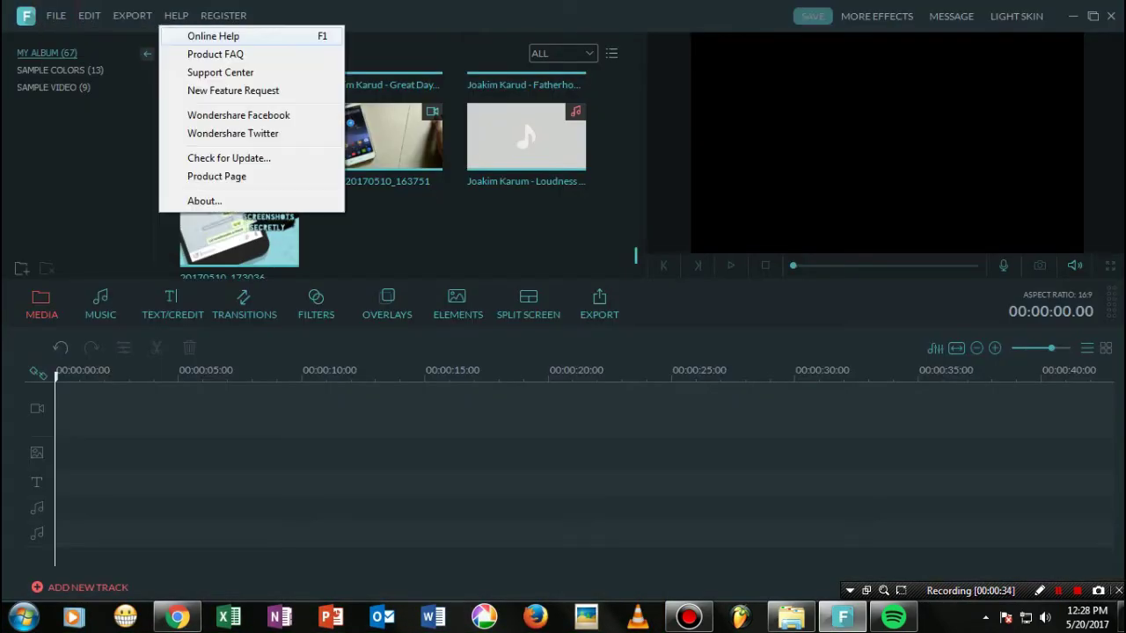
# Step: In Filmora, import all four banner images (FACEBOOK, INSTAGRAM, TWITTER, YOUTUBE) from the desktop's Template folder
pyautogui.moveTo(55, 15)
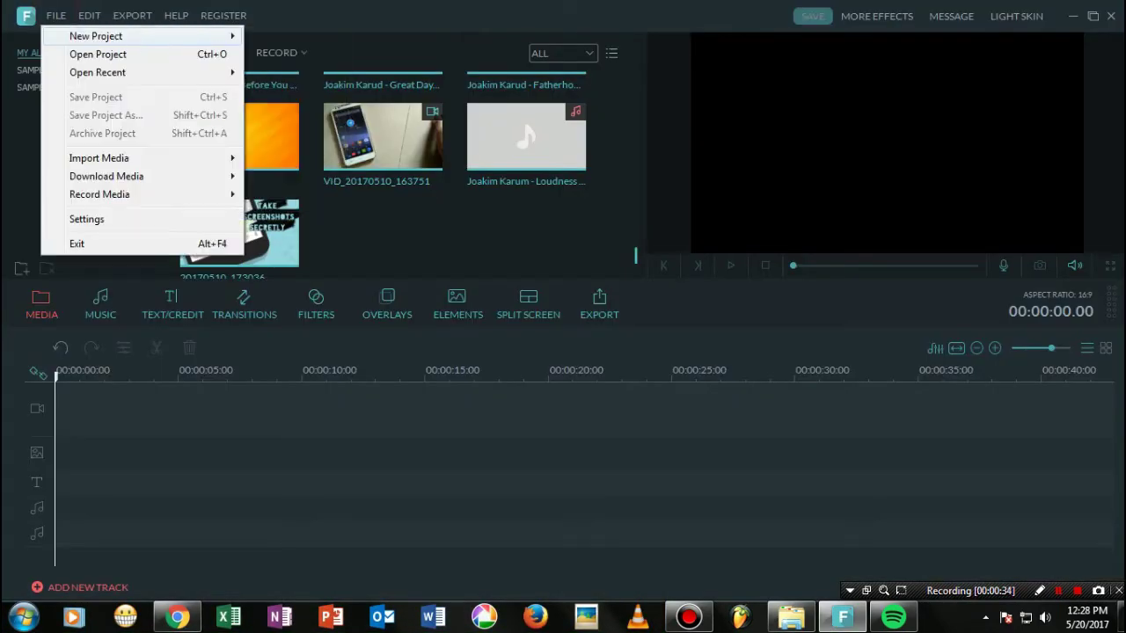
pyautogui.moveTo(142, 158)
pyautogui.click(312, 158)
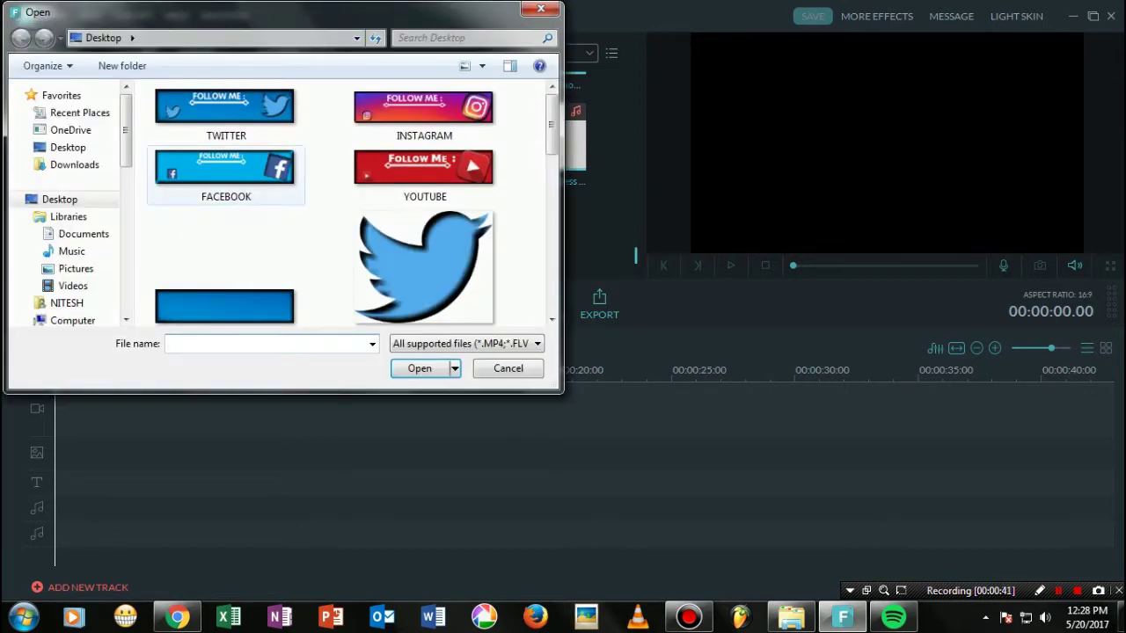
pyautogui.click(238, 168)
pyautogui.scroll(-6, 237, 167)
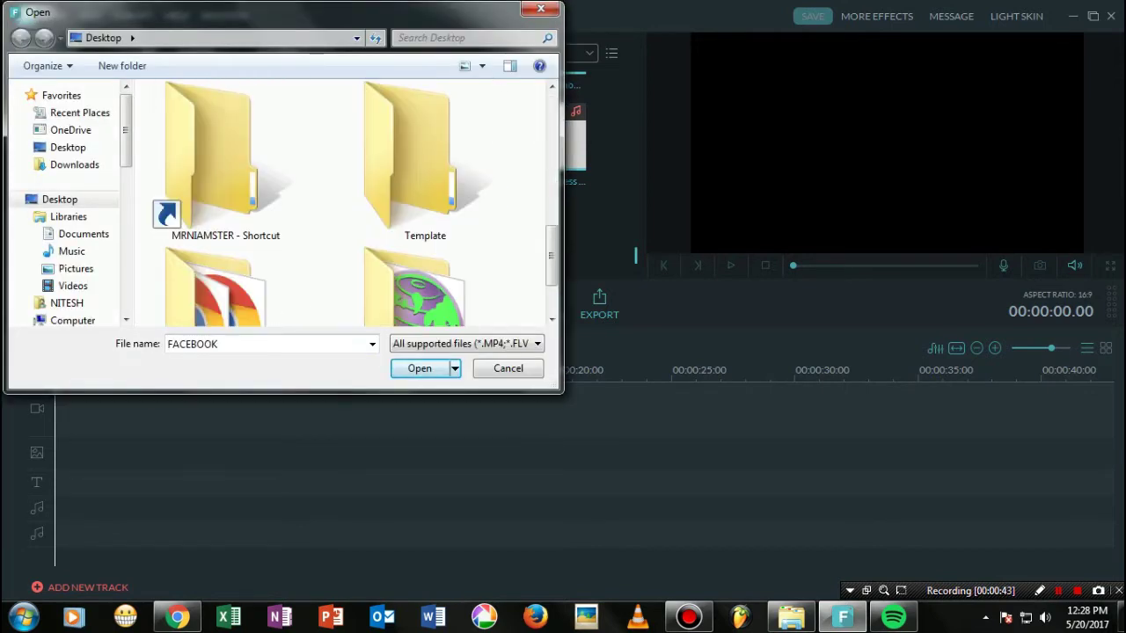
pyautogui.doubleClick(352, 162)
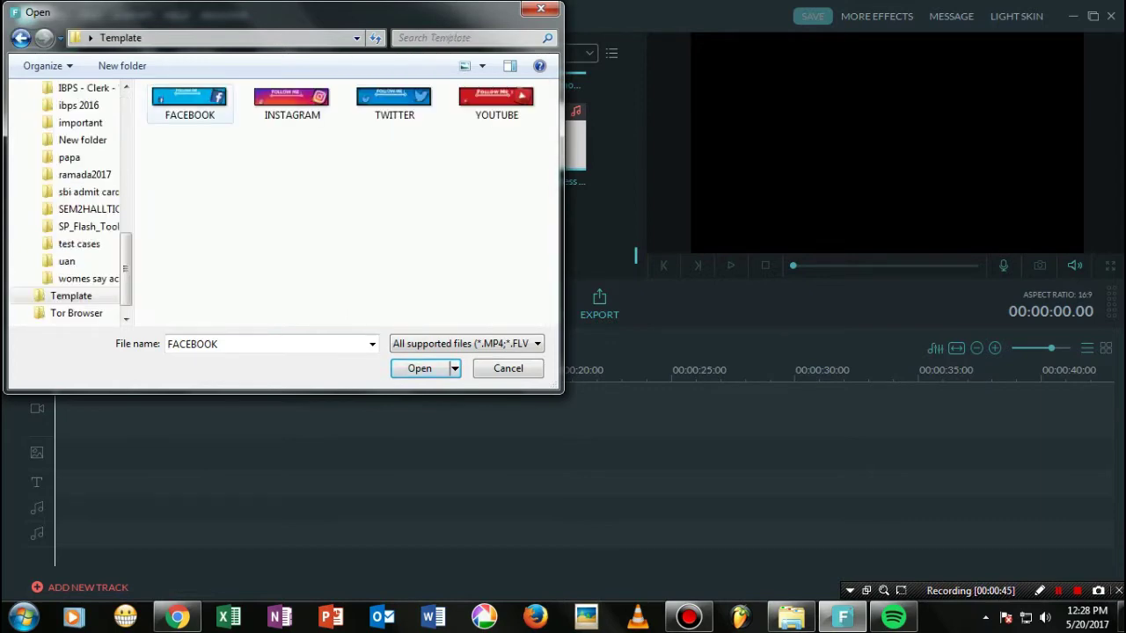
pyautogui.hotkey('ctrl', 'a')
pyautogui.click(420, 367)
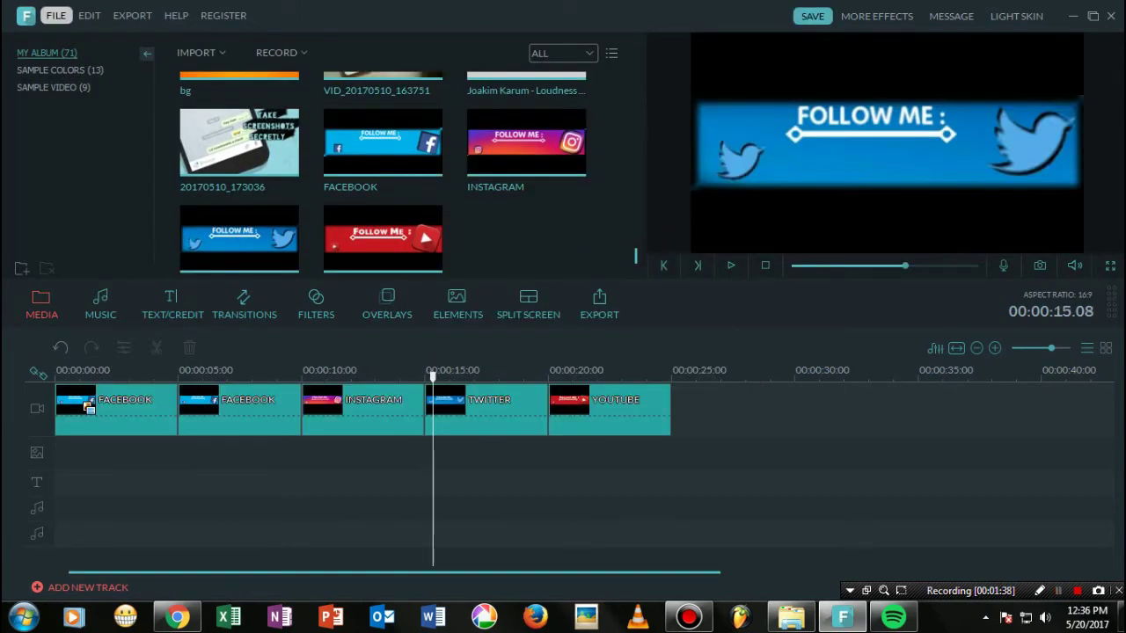
# Step: Import the green background image maxresdefault from the Desktop into the media library
pyautogui.click(583, 241)
pyautogui.click(190, 49)
pyautogui.click(239, 72)
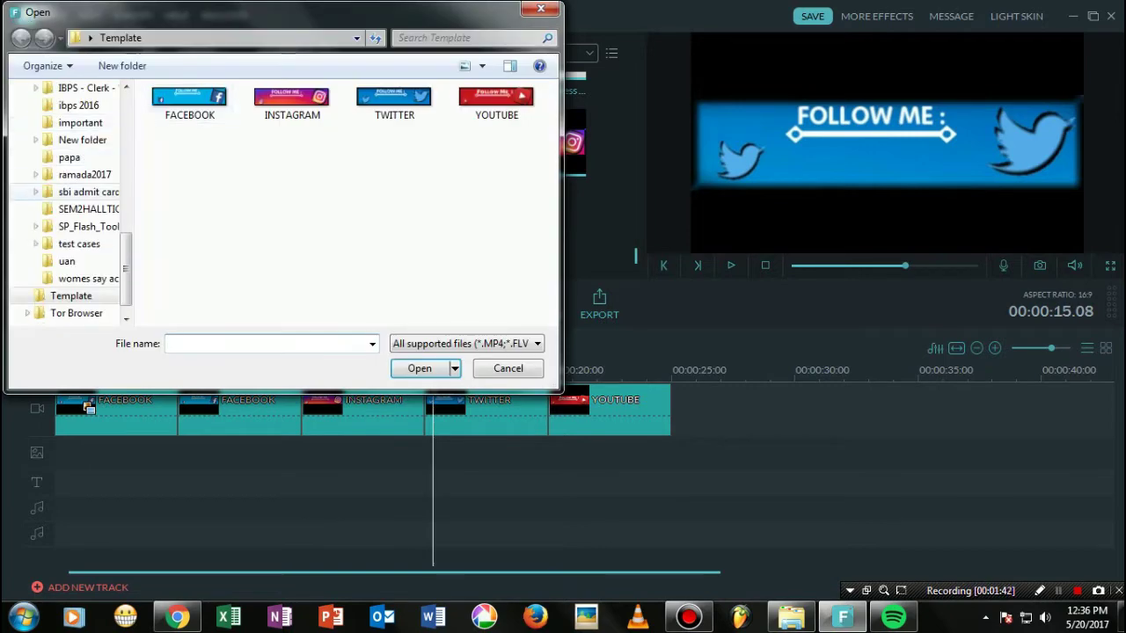
pyautogui.moveTo(126, 268); pyautogui.dragTo(131, 70)
pyautogui.click(71, 148)
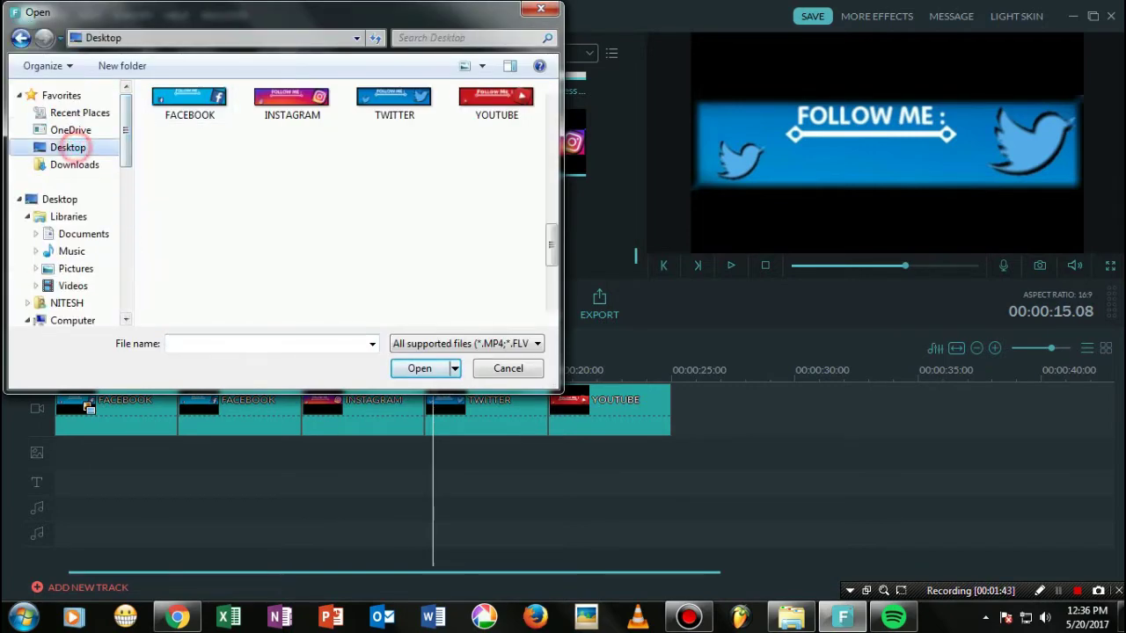
pyautogui.click(225, 141)
pyautogui.scroll(4, 237, 202)
pyautogui.click(257, 186)
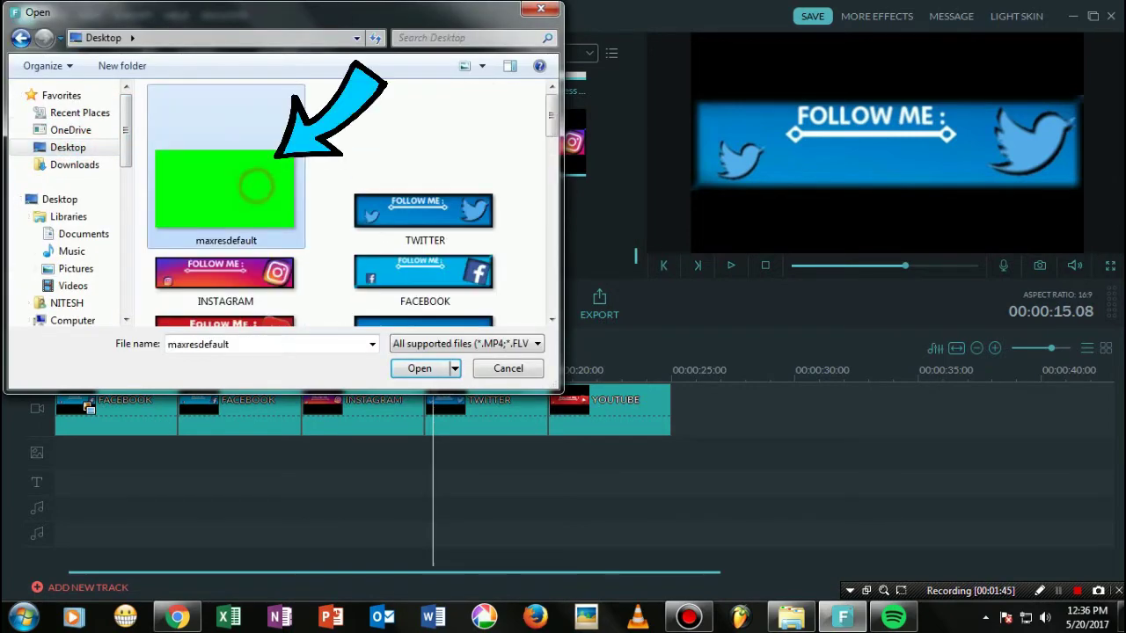
pyautogui.doubleClick(256, 184)
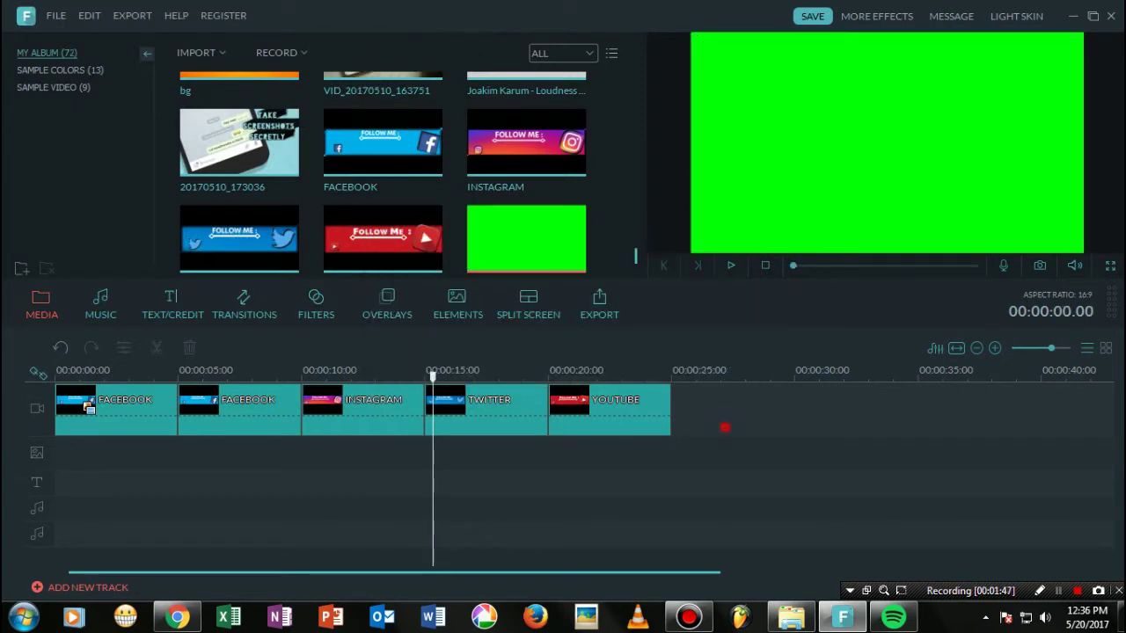
# Step: Delete all the banner clips from the video track
pyautogui.moveTo(725, 428); pyautogui.dragTo(88, 407)
pyautogui.press('Delete')
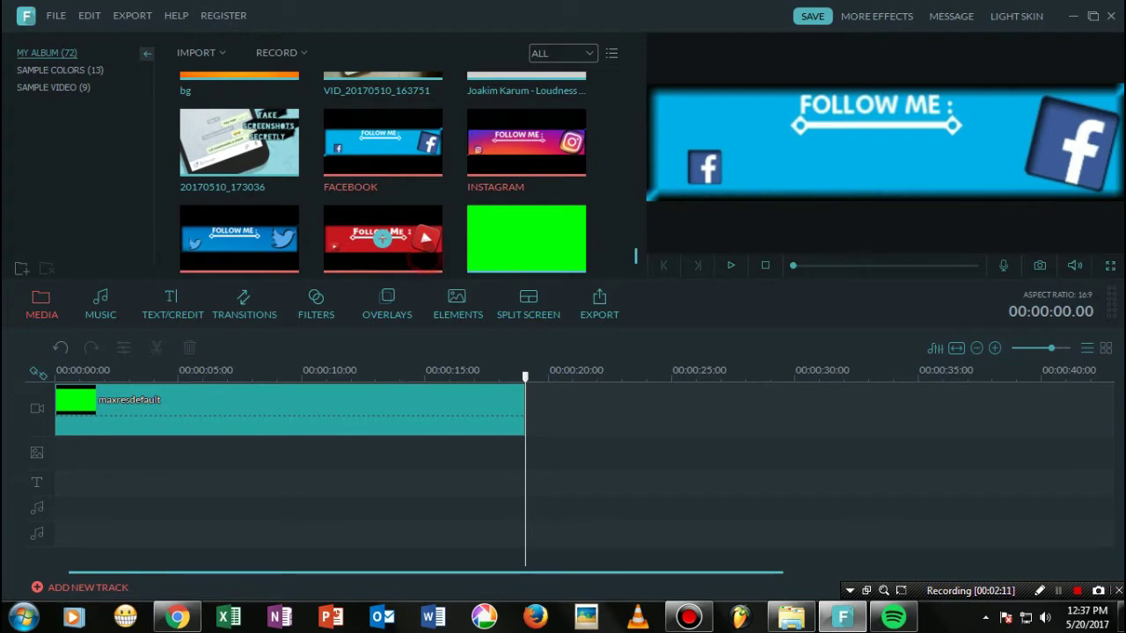
# Step: Place the four banners on the overlay track from the timeline start and extend the green maxresdefault clip to about 33 seconds
pyautogui.moveTo(382, 236); pyautogui.dragTo(56, 452)
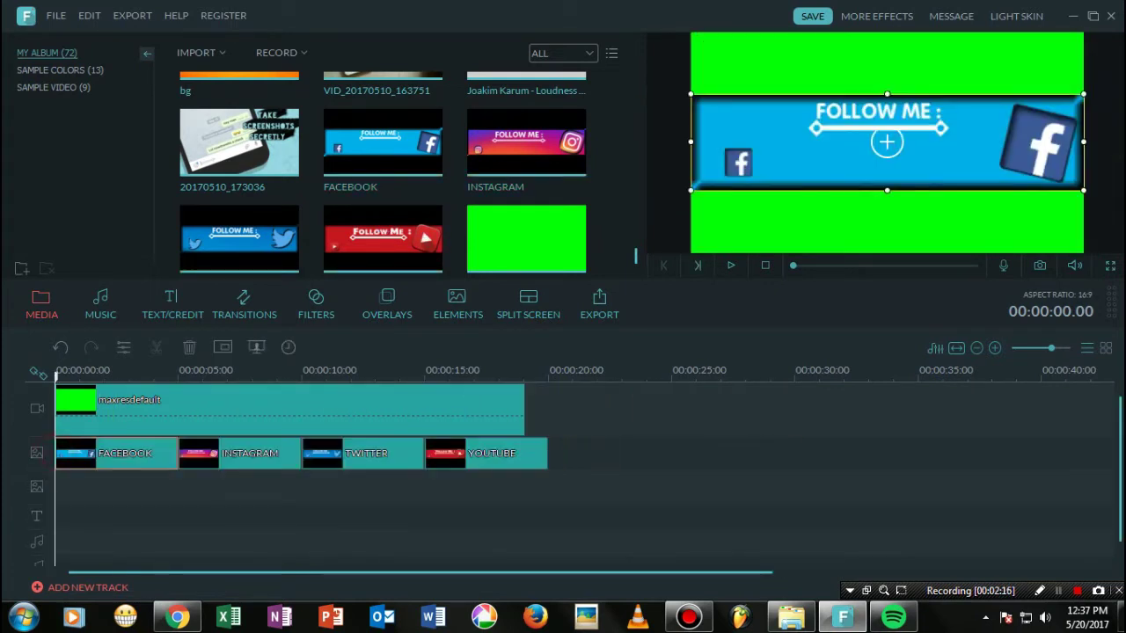
pyautogui.click(338, 399)
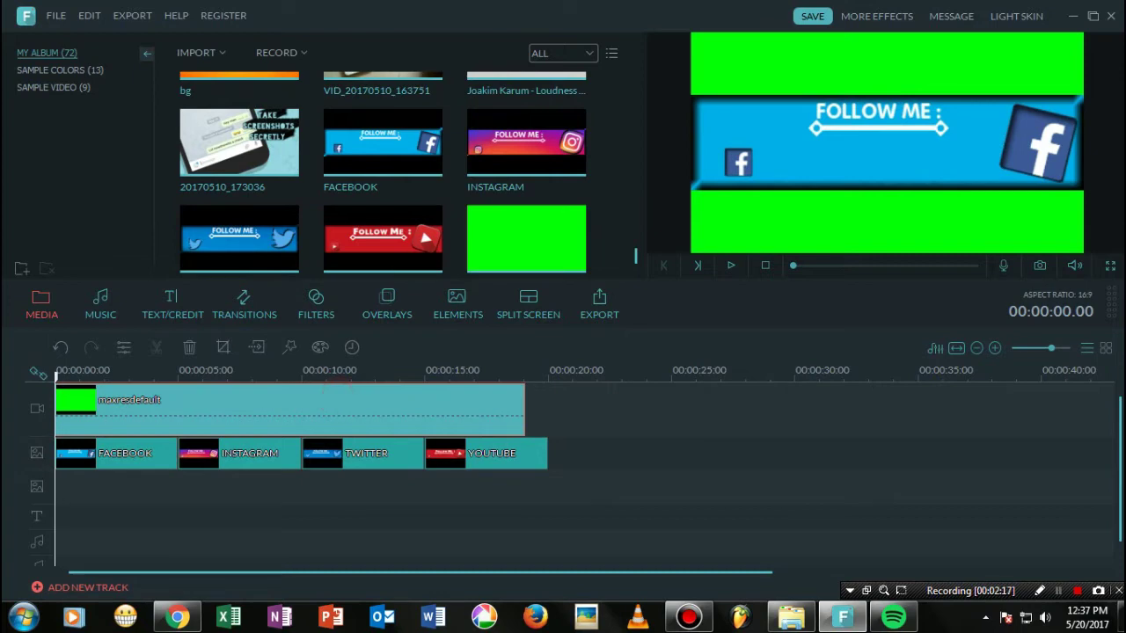
pyautogui.moveTo(524, 406); pyautogui.dragTo(877, 407)
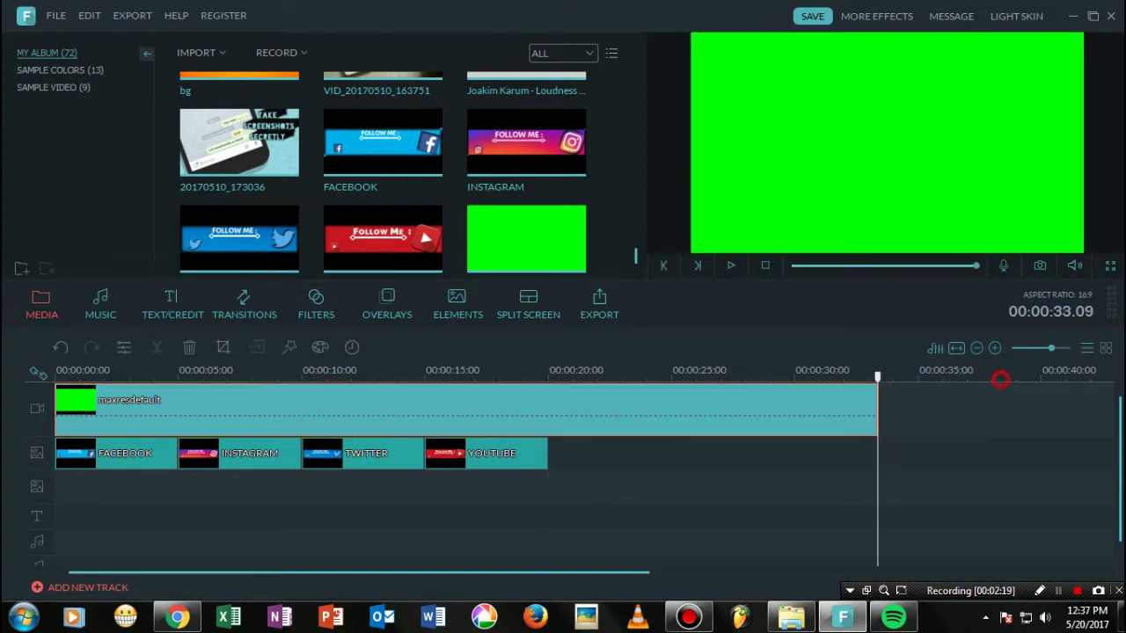
# Step: Space out the overlay clips so INSTAGRAM starts at about 8 s, TWITTER at about 16 s and YOUTUBE at about 25 s
pyautogui.click(237, 453)
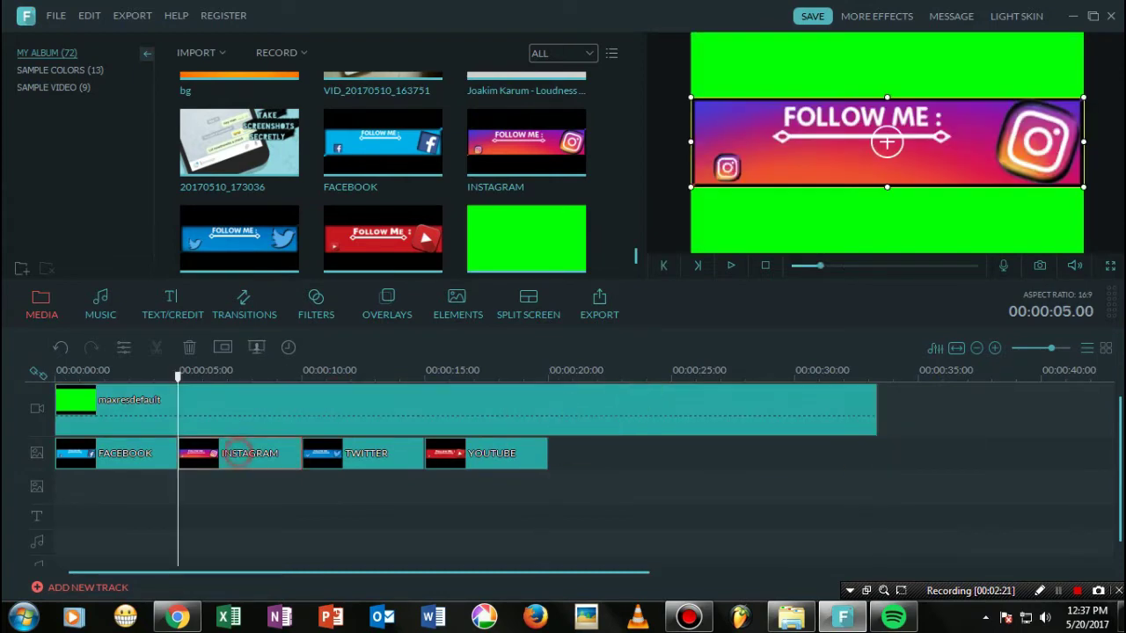
pyautogui.moveTo(515, 454); pyautogui.dragTo(648, 454)
pyautogui.moveTo(408, 454); pyautogui.dragTo(478, 455)
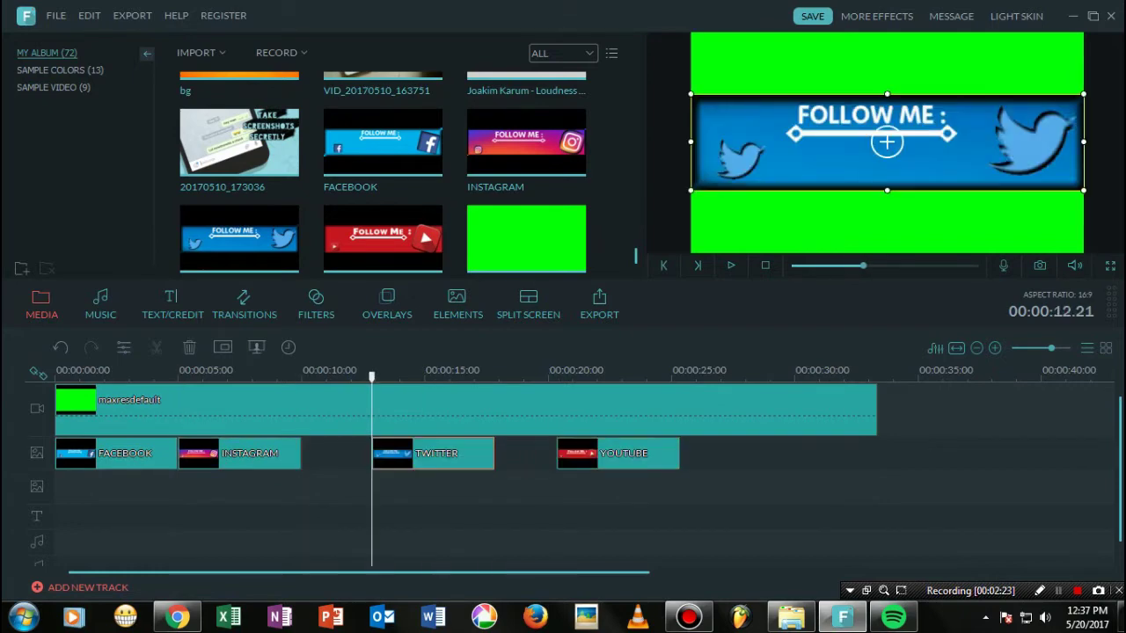
pyautogui.moveTo(252, 457); pyautogui.dragTo(278, 456)
pyautogui.moveTo(622, 453); pyautogui.dragTo(695, 453)
pyautogui.moveTo(430, 454); pyautogui.dragTo(490, 454)
pyautogui.moveTo(278, 454); pyautogui.dragTo(333, 453)
pyautogui.moveTo(490, 454); pyautogui.dragTo(517, 454)
pyautogui.moveTo(696, 453); pyautogui.dragTo(748, 453)
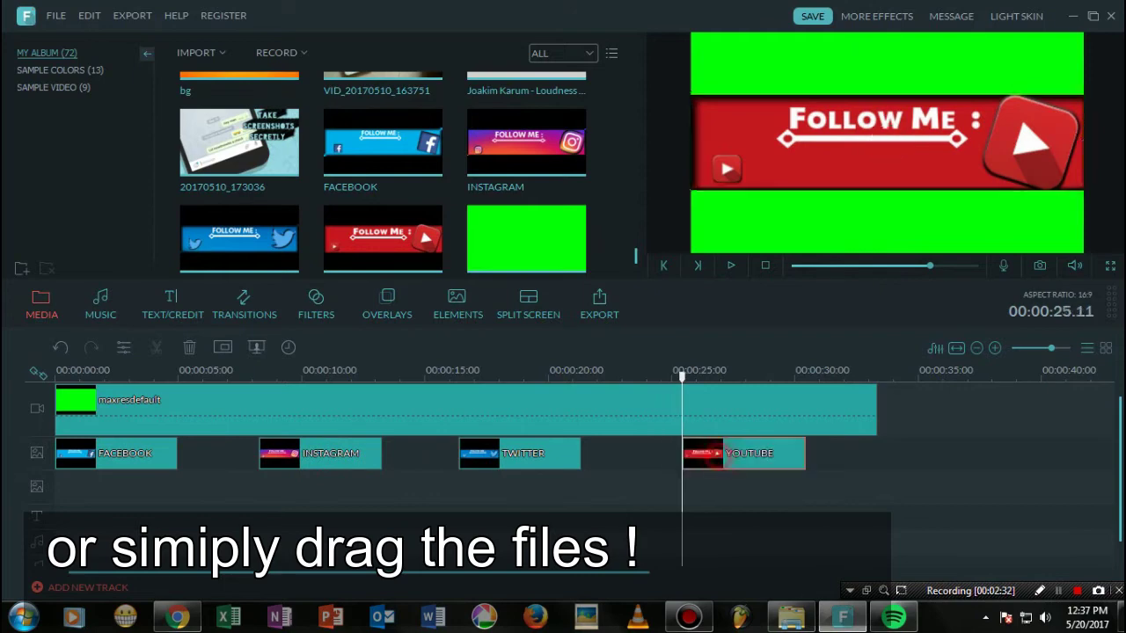
# Step: Shrink the FACEBOOK banner to about half the frame width and place it in the frame's lower-left corner
pyautogui.click(334, 453)
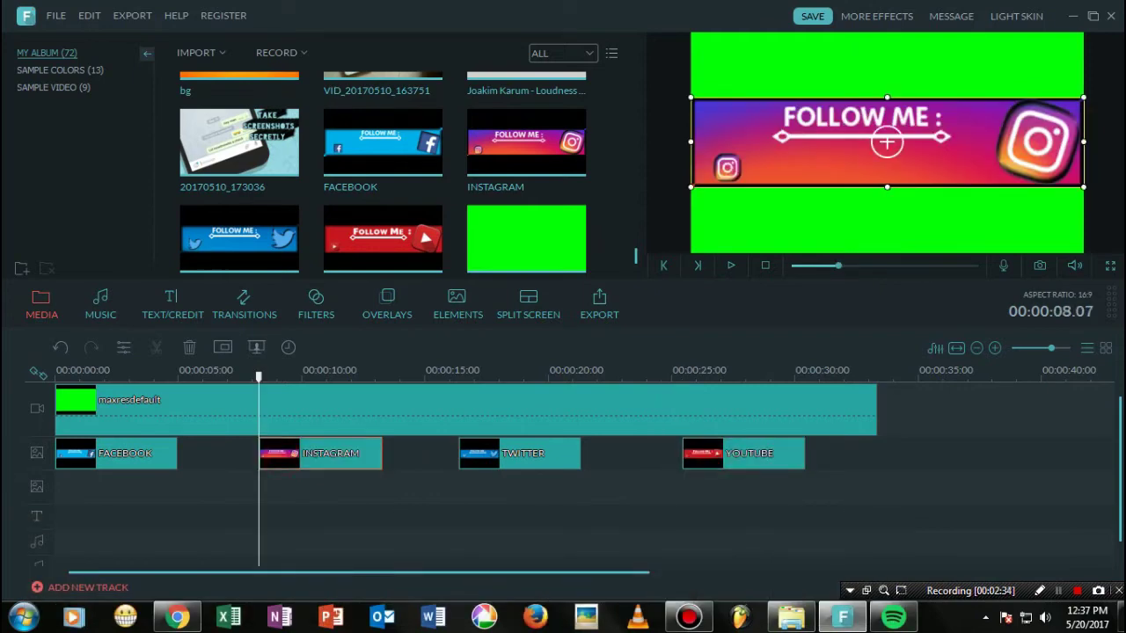
pyautogui.click(112, 447)
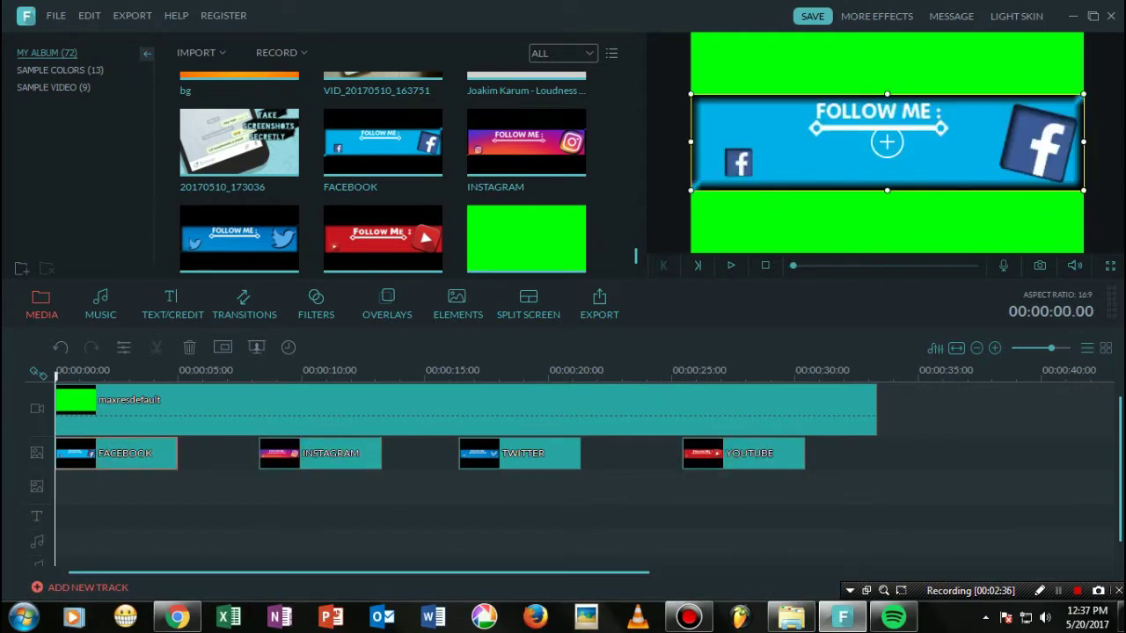
pyautogui.moveTo(1082, 94); pyautogui.dragTo(866, 147)
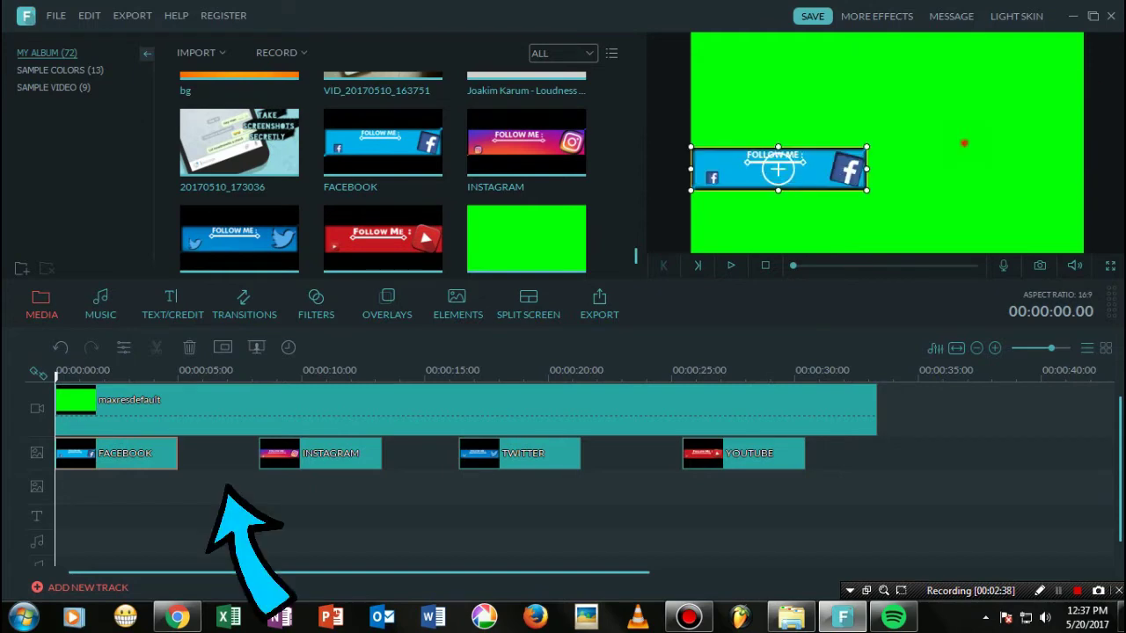
pyautogui.moveTo(777, 169); pyautogui.dragTo(778, 232)
pyautogui.moveTo(866, 210); pyautogui.dragTo(905, 199)
# Step: Scale the INSTAGRAM banner down to a little over half the frame width and move it to the frame's lower-left corner
pyautogui.click(304, 450)
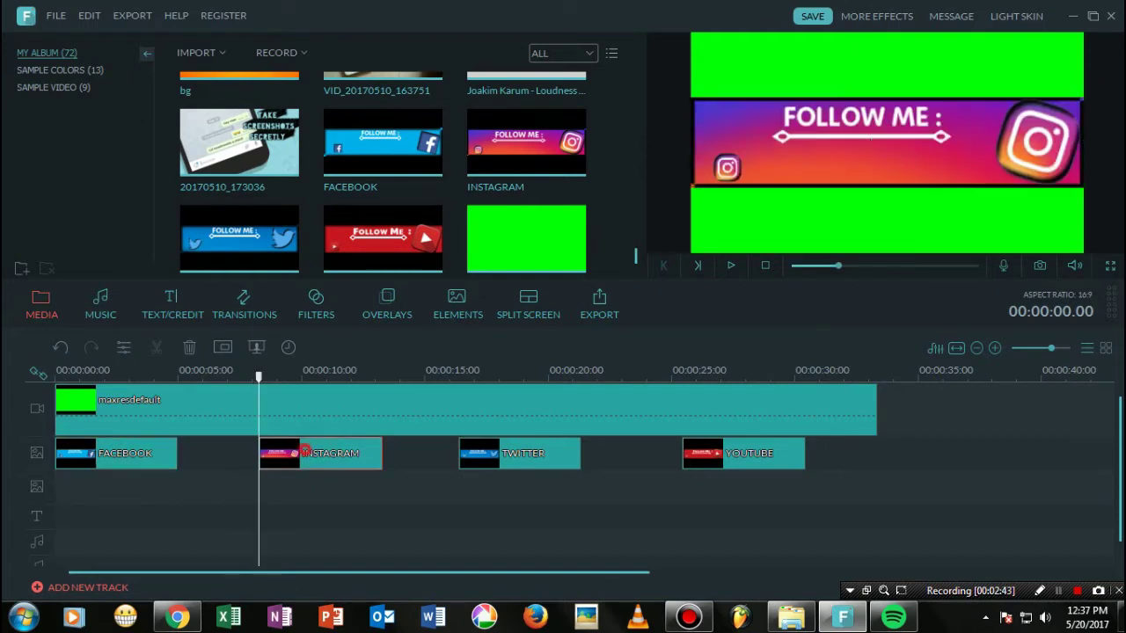
pyautogui.moveTo(1082, 97); pyautogui.dragTo(897, 138)
pyautogui.moveTo(792, 167); pyautogui.dragTo(780, 229)
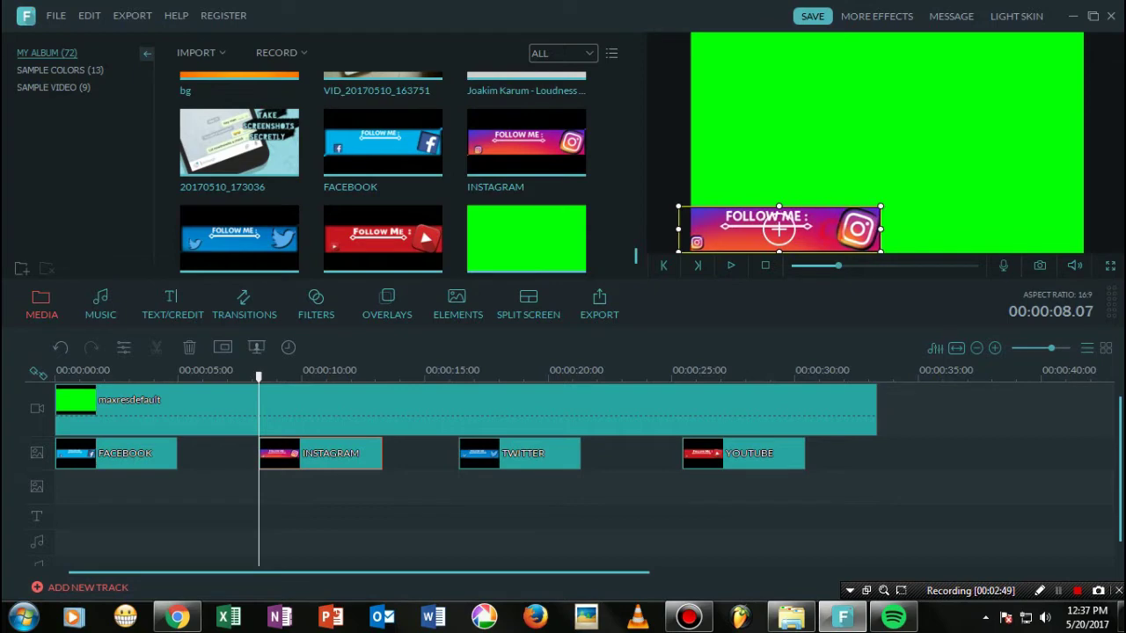
pyautogui.moveTo(881, 208); pyautogui.dragTo(899, 195)
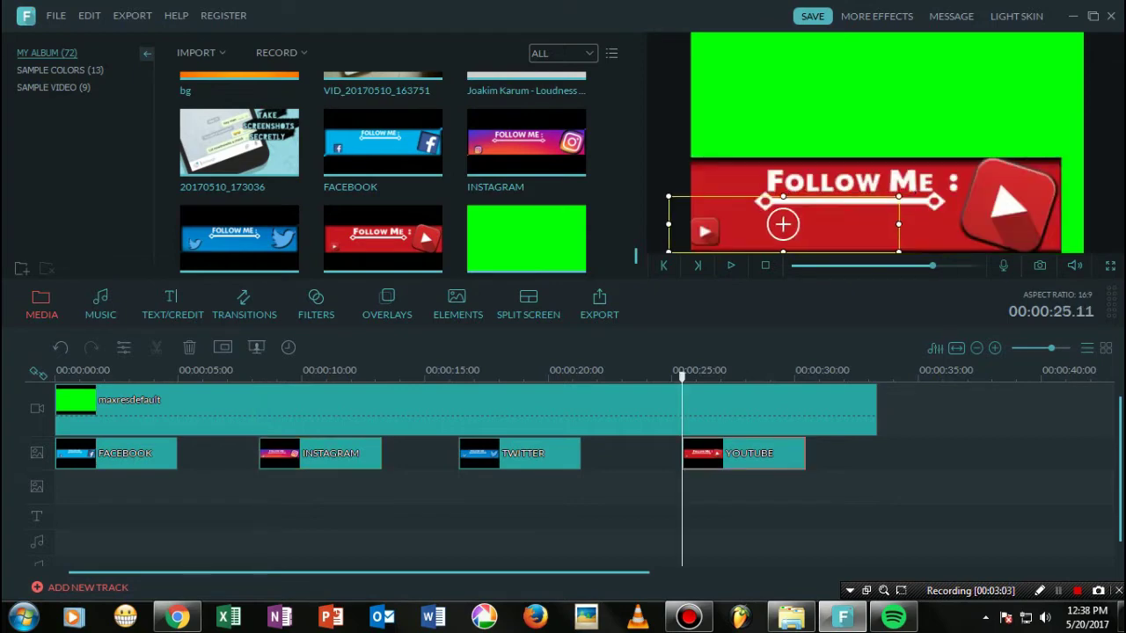
# Step: Reduce the size of the YOUTUBE banner in the lower-left of the frame and select the TWITTER clip
pyautogui.moveTo(1060, 156); pyautogui.dragTo(955, 195)
pyautogui.click(552, 454)
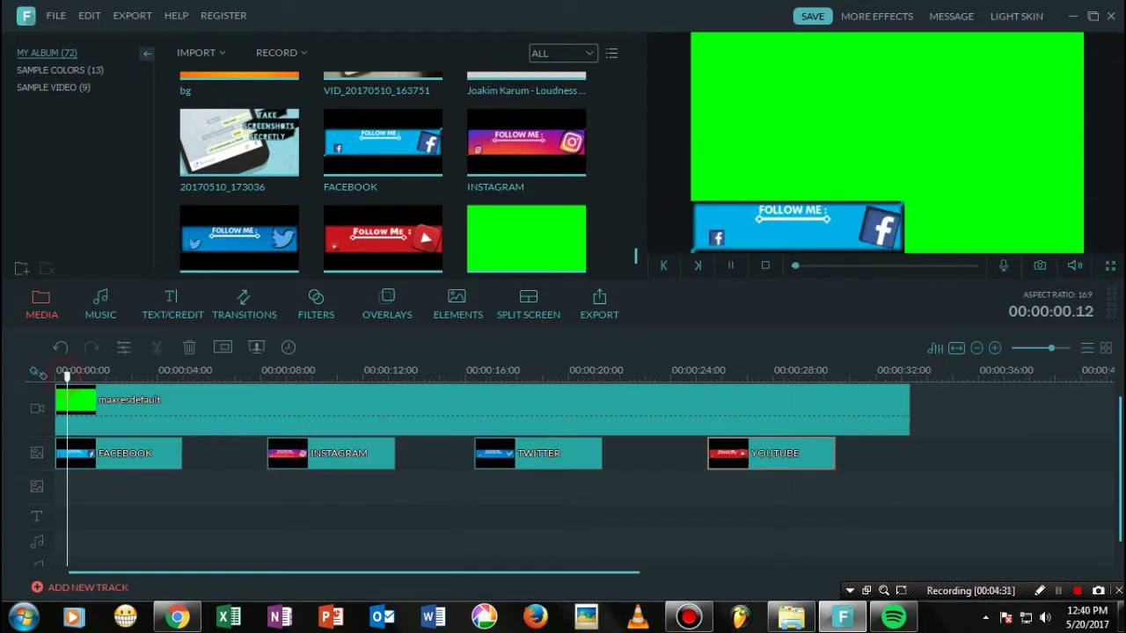
# Step: Apply the Fade motion to the FACEBOOK, INSTAGRAM, TWITTER and YOUTUBE overlay clips
pyautogui.doubleClick(146, 450)
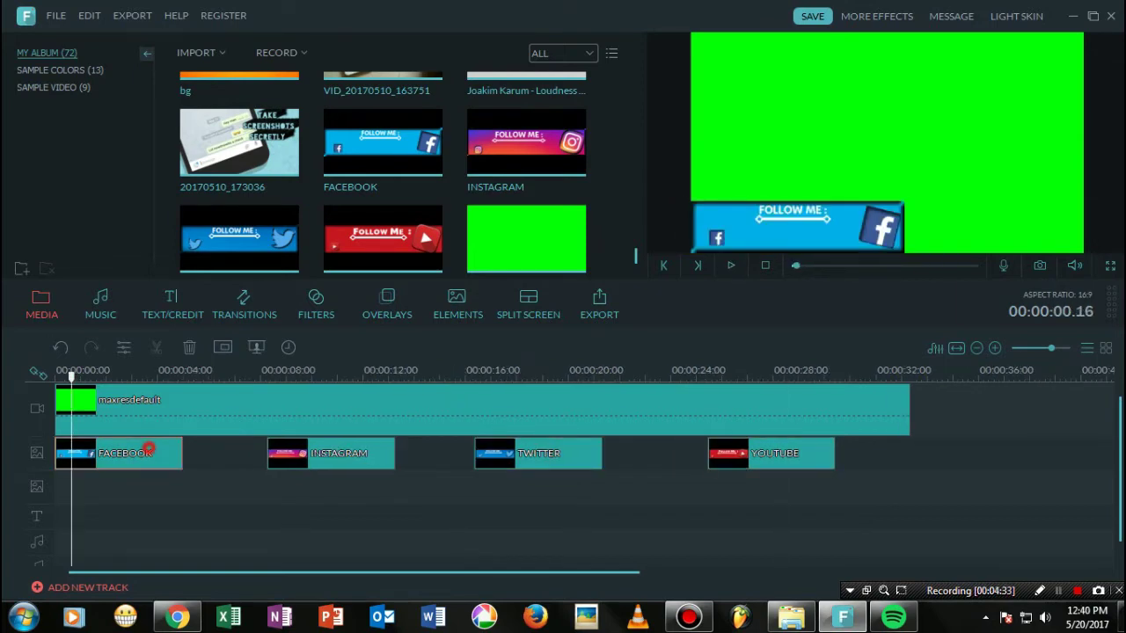
pyautogui.click(167, 252)
pyautogui.click(343, 457)
pyautogui.click(159, 253)
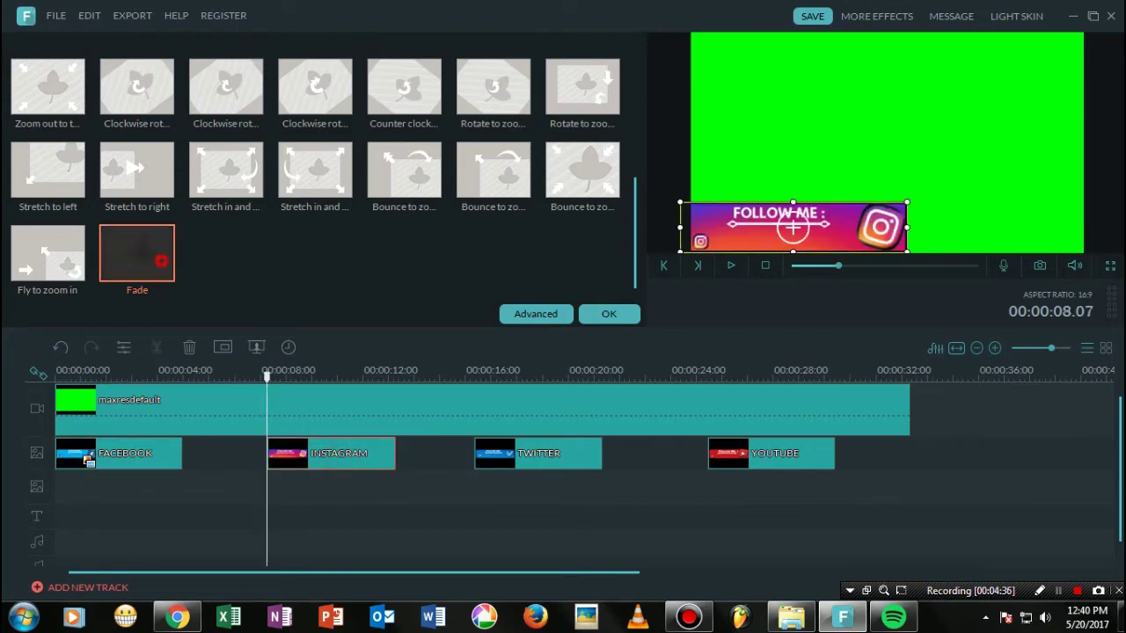
pyautogui.click(531, 454)
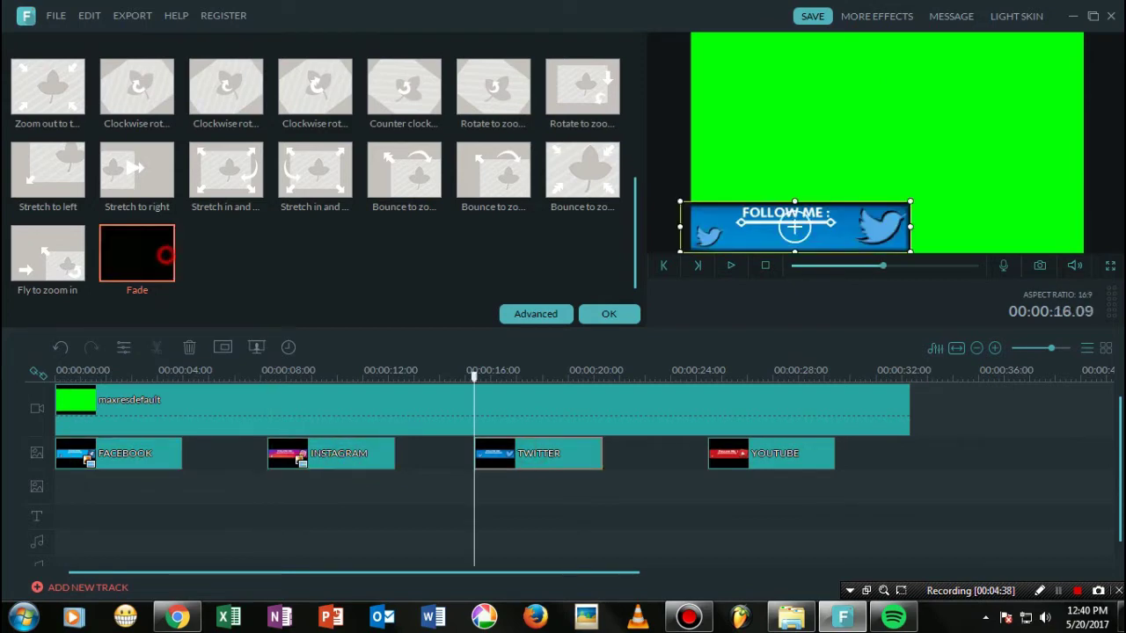
pyautogui.click(158, 253)
pyautogui.click(781, 456)
pyautogui.click(158, 254)
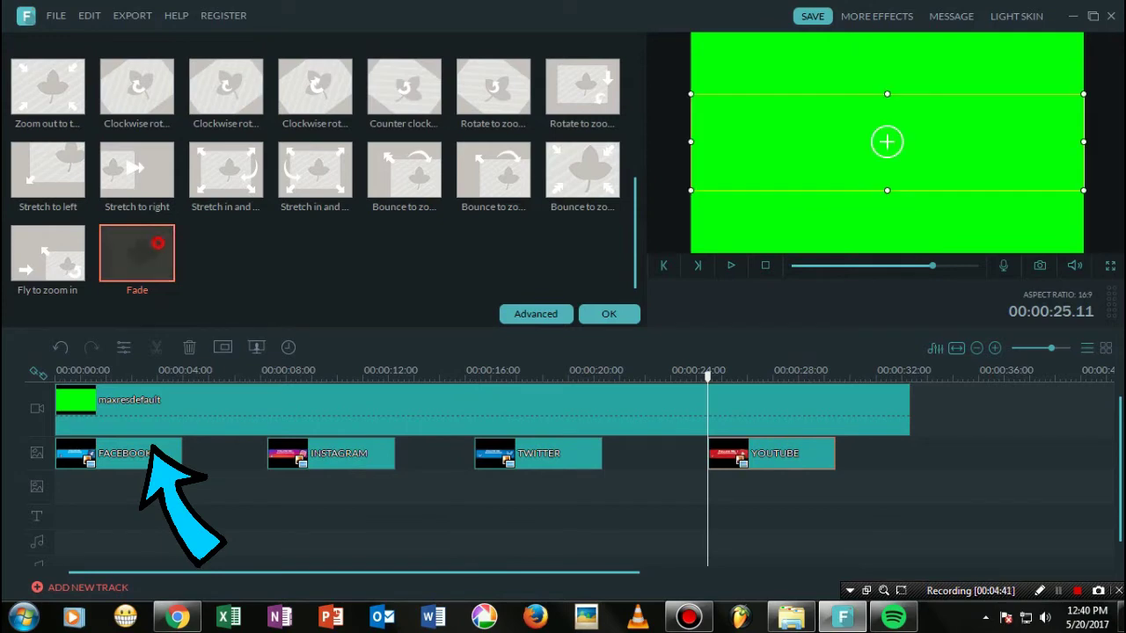
pyautogui.scroll(5, 429, 275)
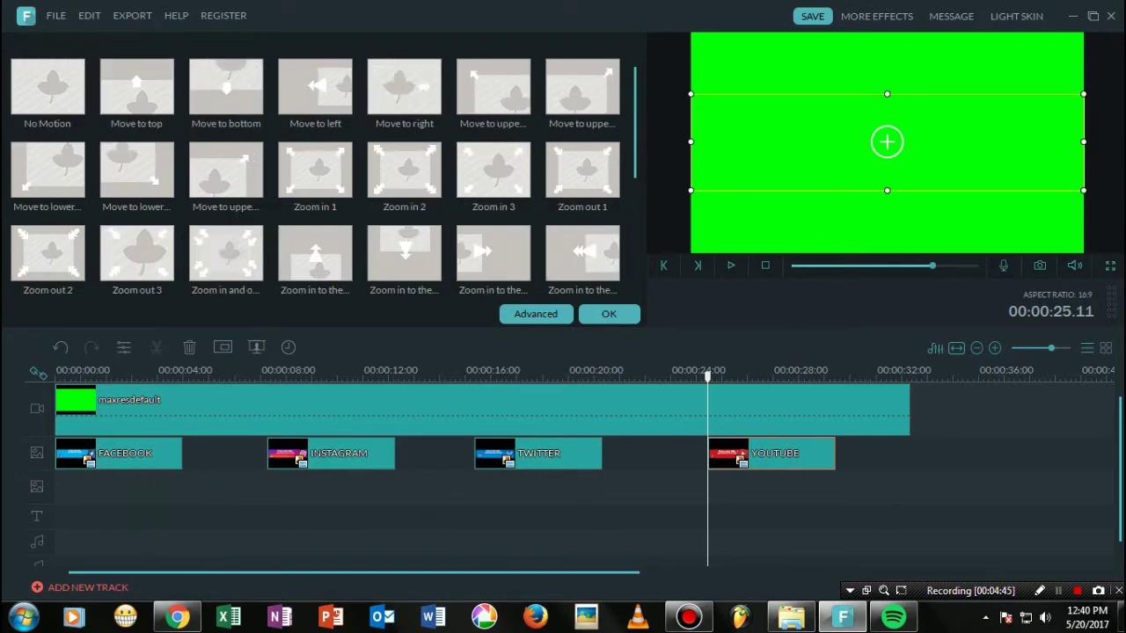
# Step: Add the Subtitle 2 preset to the text track at the start of the timeline and open it for editing
pyautogui.moveTo(58, 370); pyautogui.dragTo(80, 370)
pyautogui.click(101, 459)
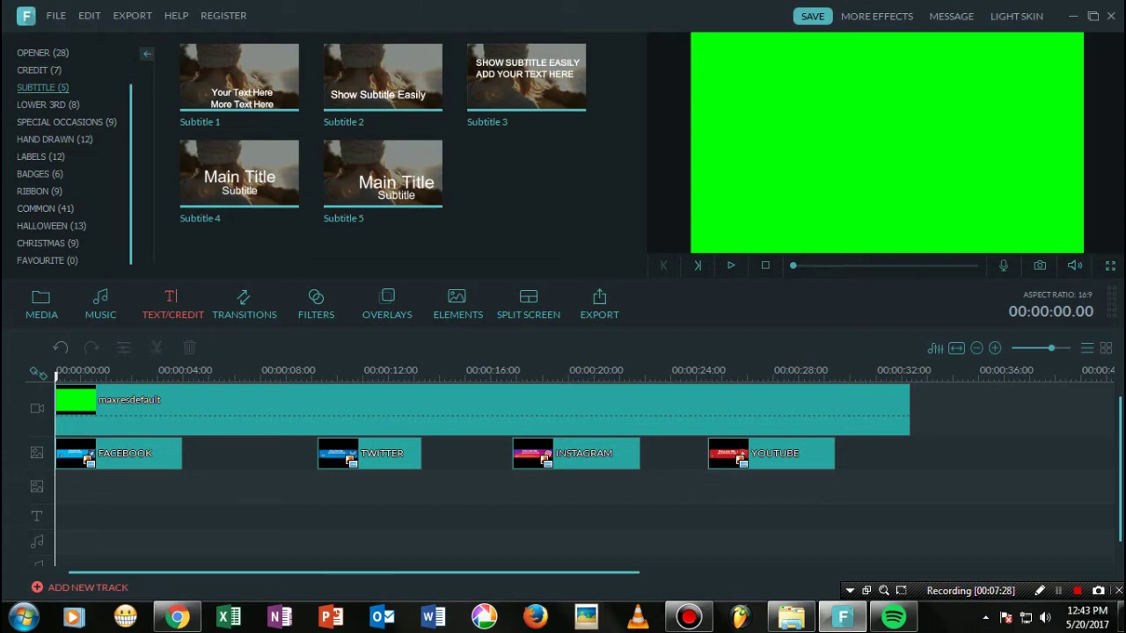
pyautogui.moveTo(382, 77)
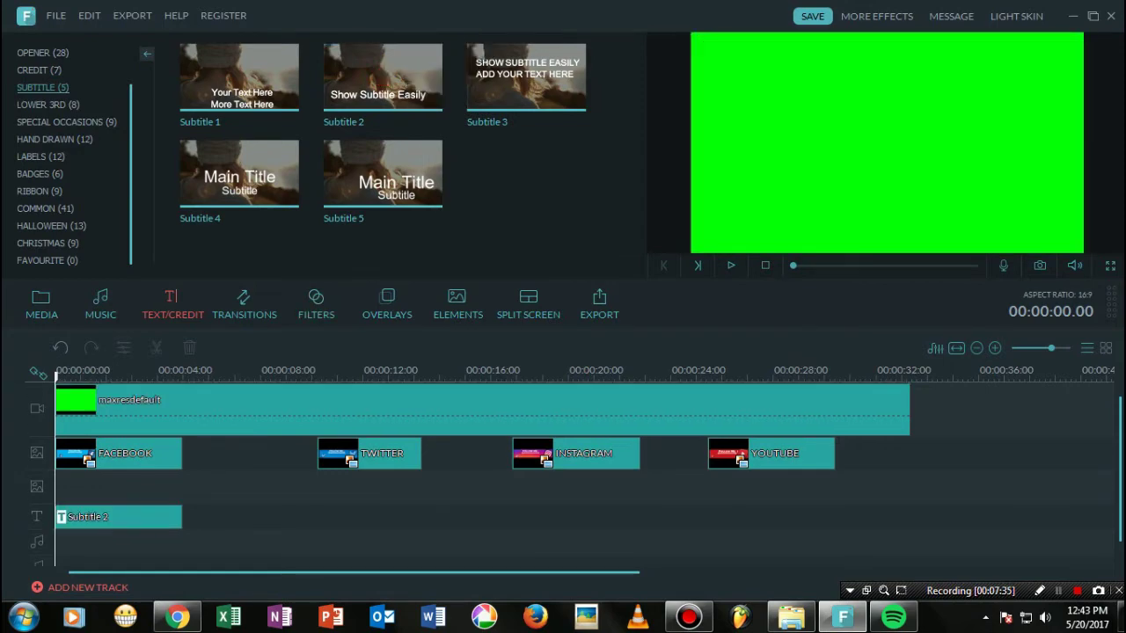
pyautogui.click(104, 506)
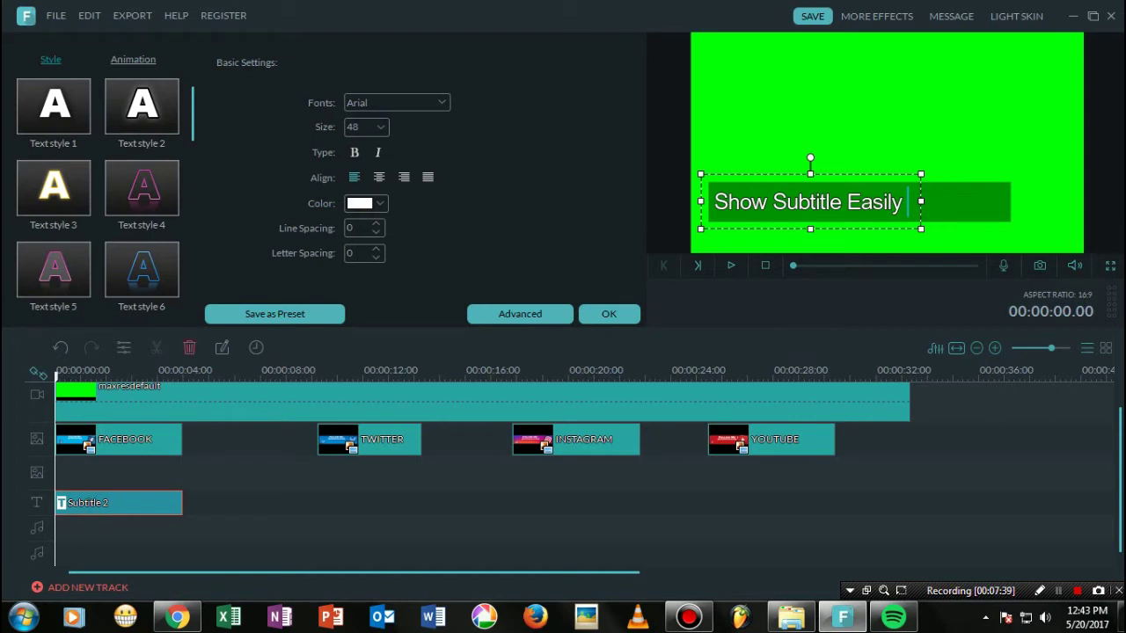
# Step: Move the subtitle's black background box above the text and set its opacity to 0%
pyautogui.click(963, 200)
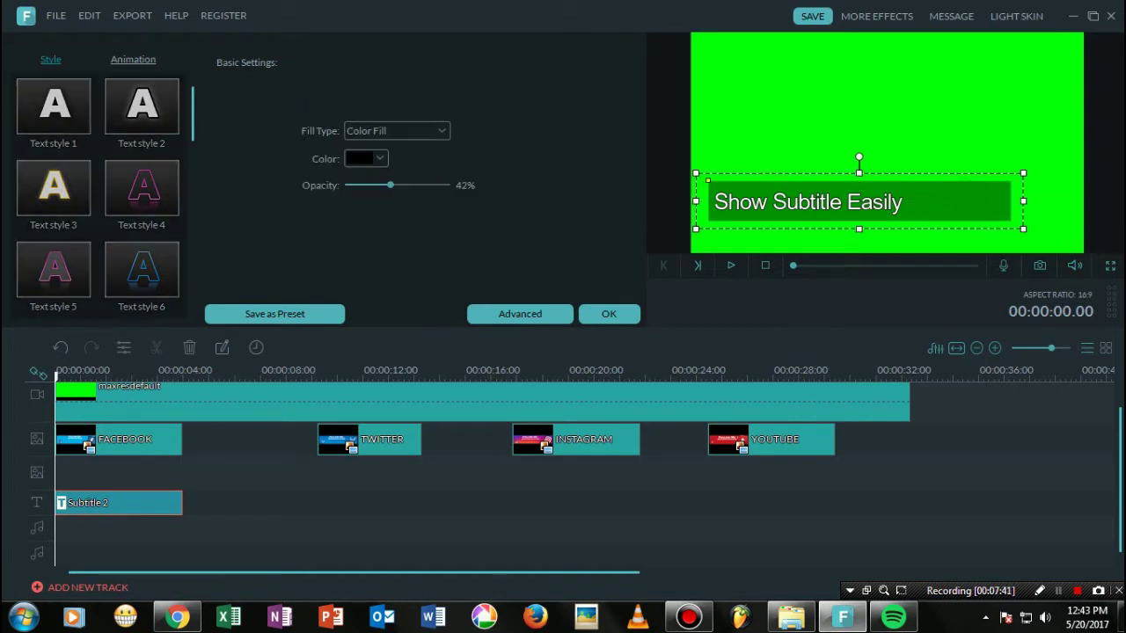
pyautogui.moveTo(963, 201); pyautogui.dragTo(962, 151)
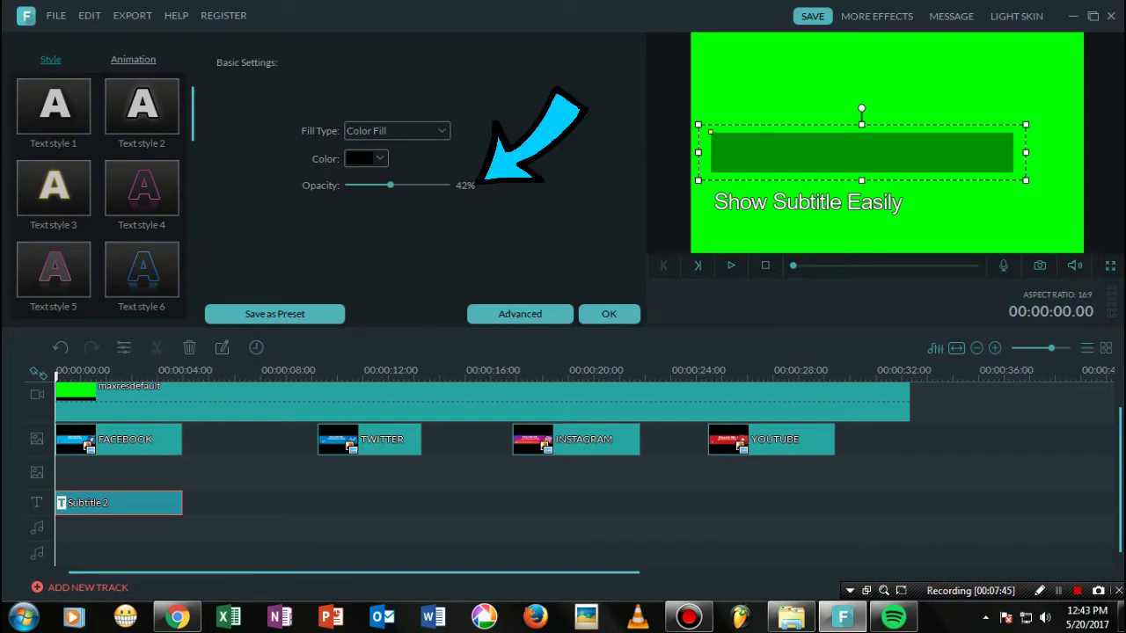
pyautogui.moveTo(389, 185); pyautogui.dragTo(381, 184)
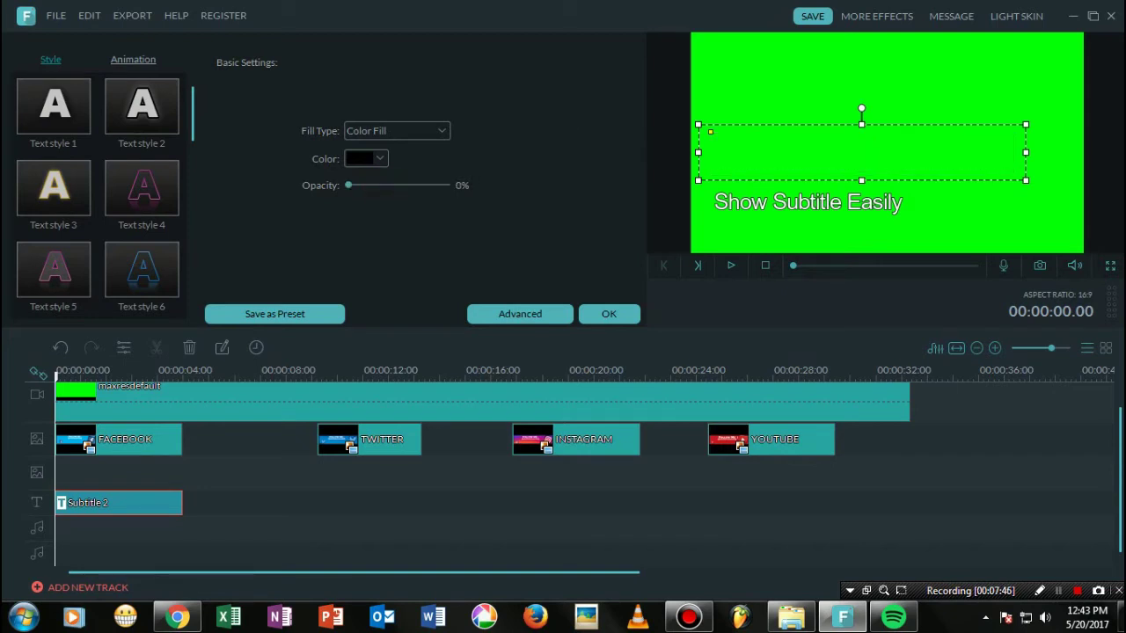
# Step: Change the font of the "Show Subtitle Easily" text to Ceviche One
pyautogui.click(820, 205)
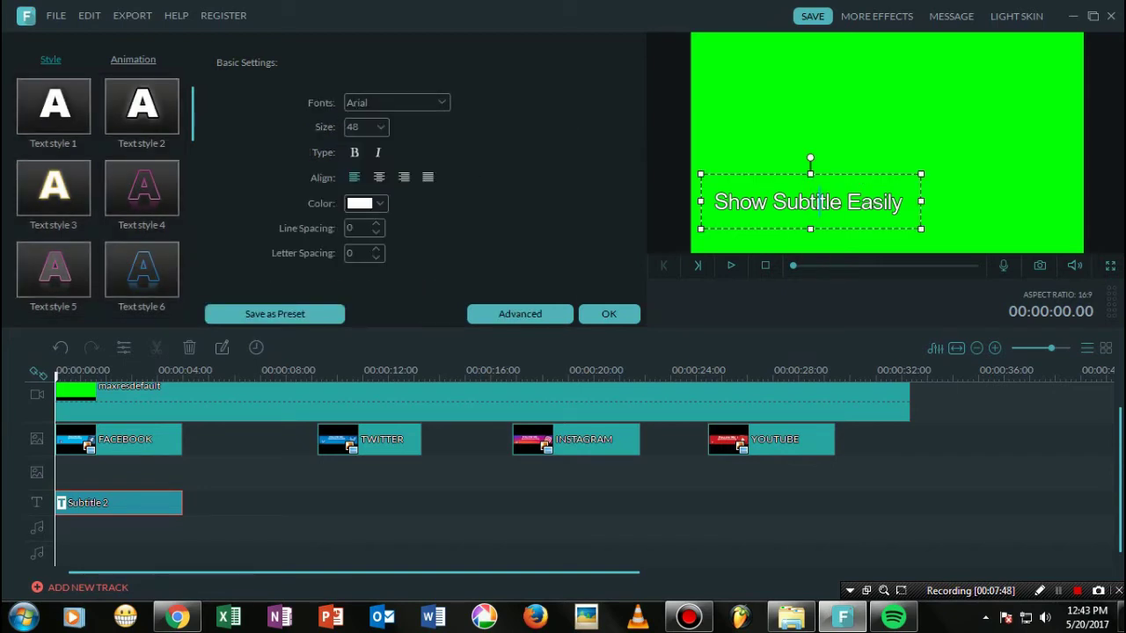
pyautogui.doubleClick(820, 202)
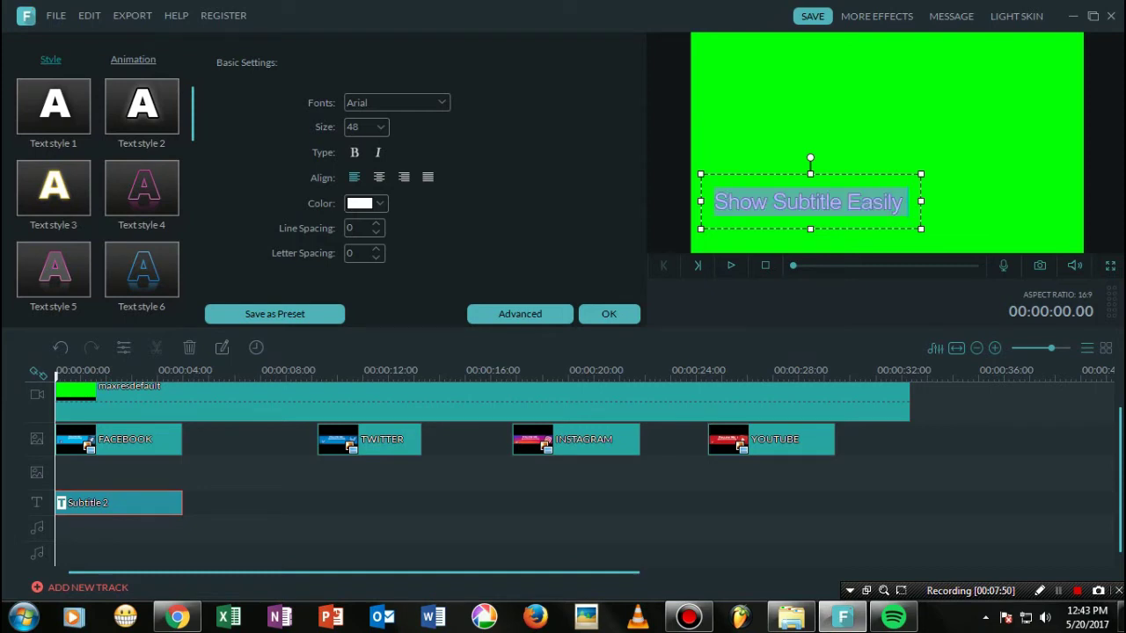
pyautogui.click(427, 101)
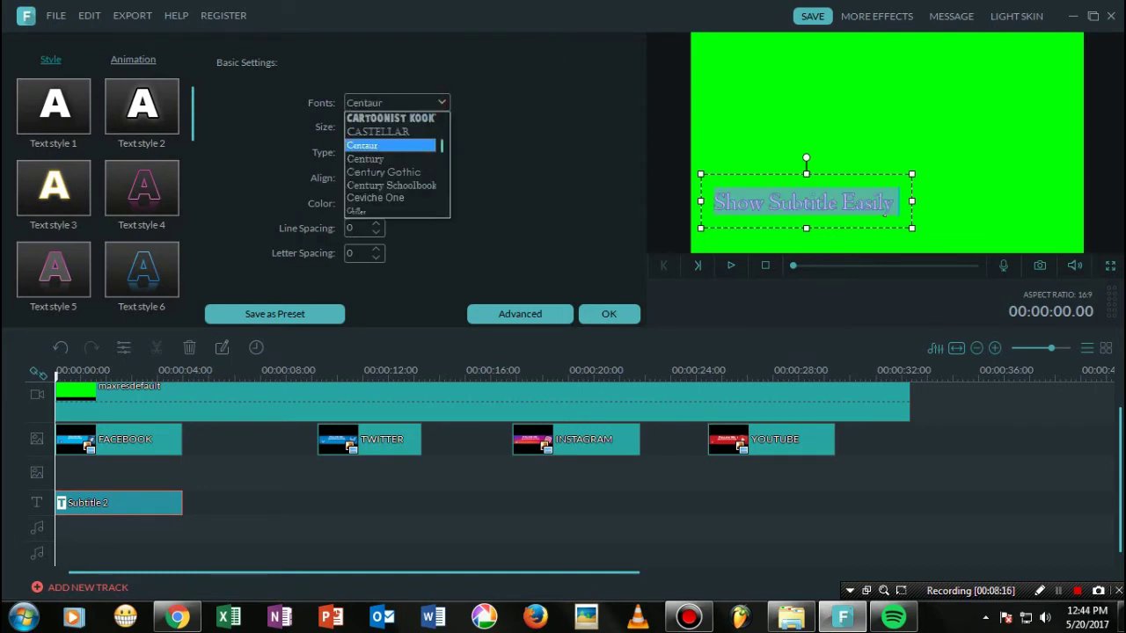
pyautogui.press('Down')
pyautogui.press('Down')
pyautogui.press('Down')
pyautogui.press('Down')
pyautogui.press('Down')
pyautogui.press('Up')
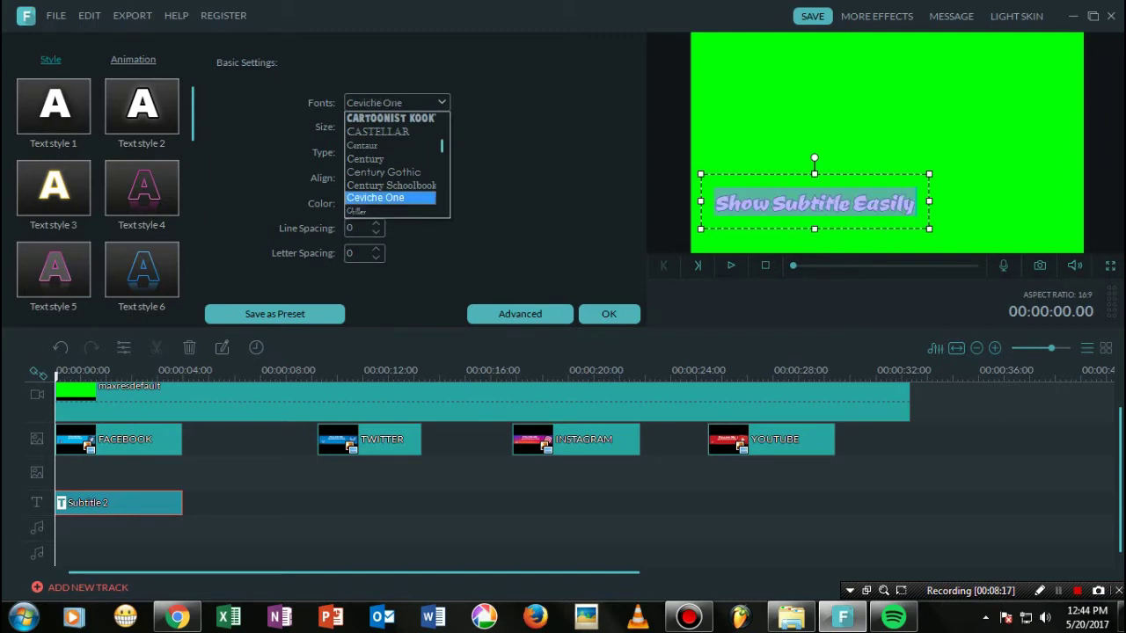
pyautogui.press('Up')
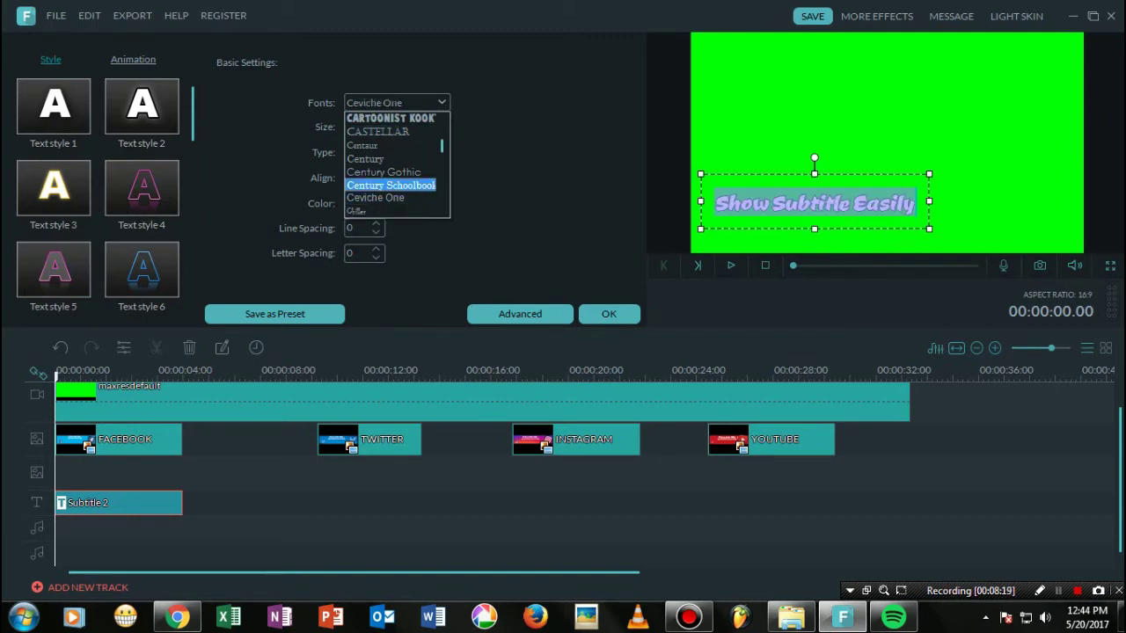
pyautogui.click(388, 197)
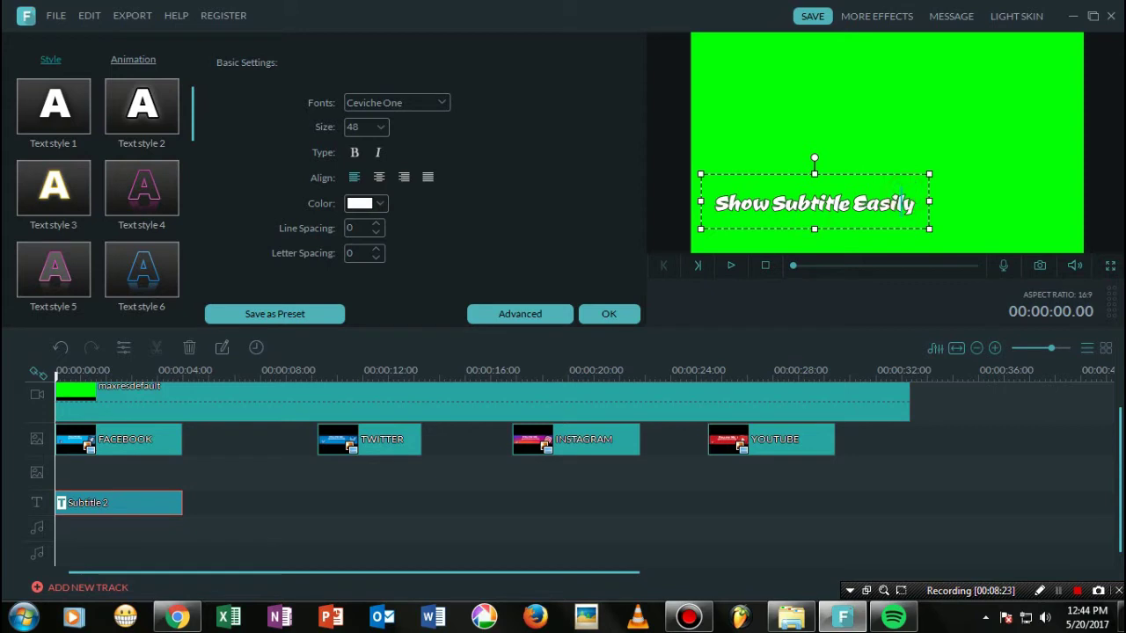
# Step: Replace the subtitle's placeholder text with "/MRNIAMSTER"
pyautogui.hotkey('ctrl', 'a')
pyautogui.press('BackSpace')
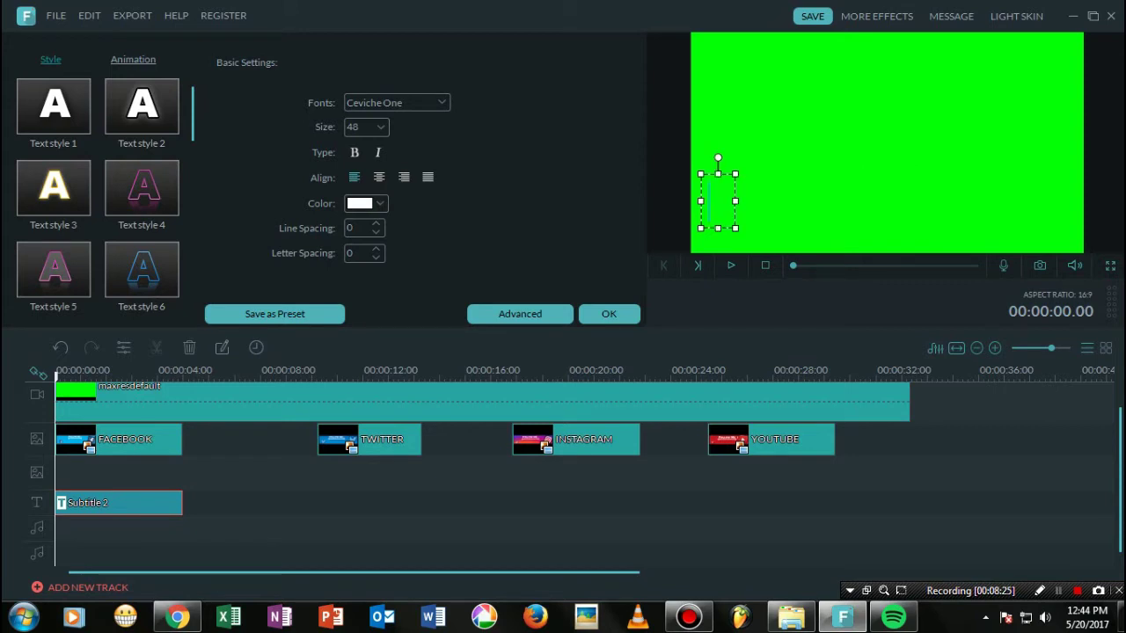
pyautogui.write('/MRNIAMSTER')
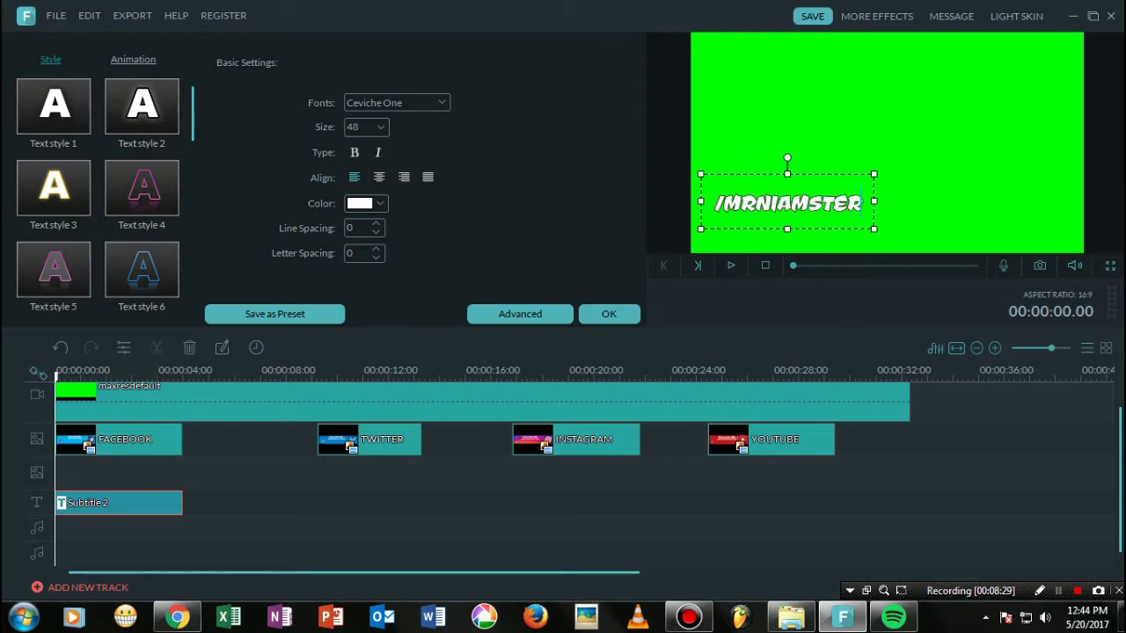
# Step: Position the "/MRNIAMSTER" text on the Facebook banner, centred below the "FOLLOW ME" line
pyautogui.moveTo(740, 171); pyautogui.dragTo(742, 184)
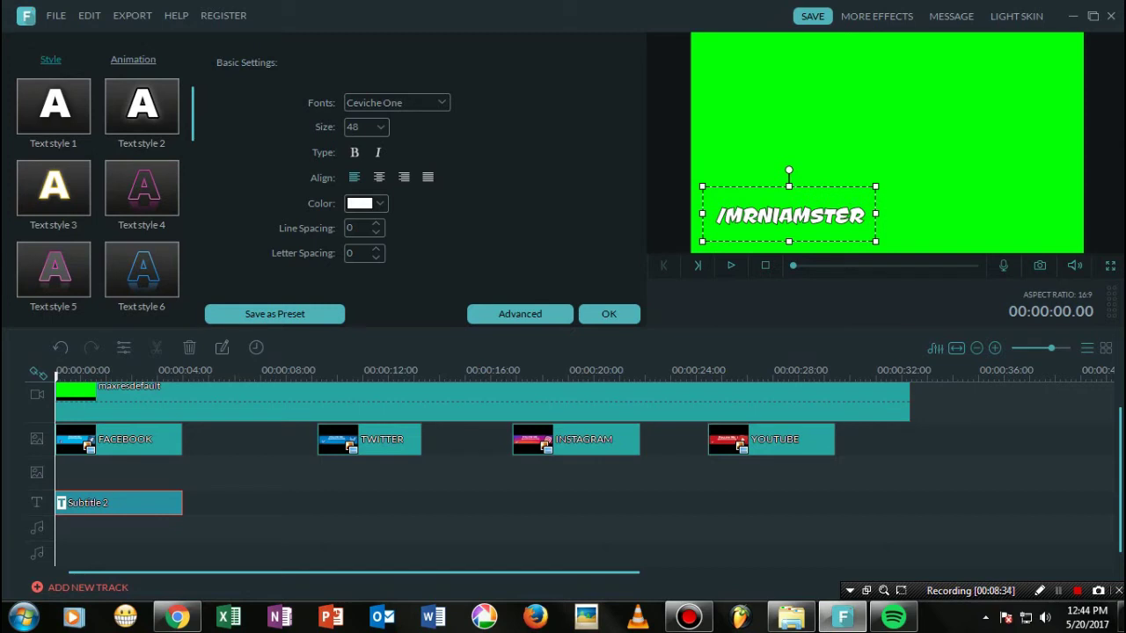
pyautogui.press('space')
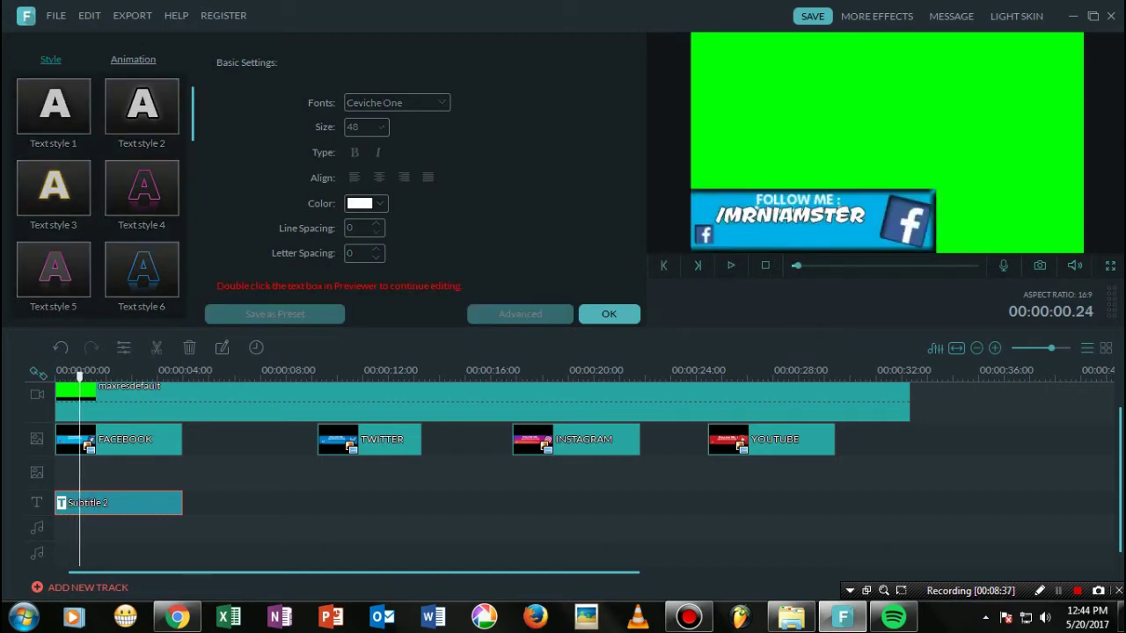
pyautogui.doubleClick(99, 503)
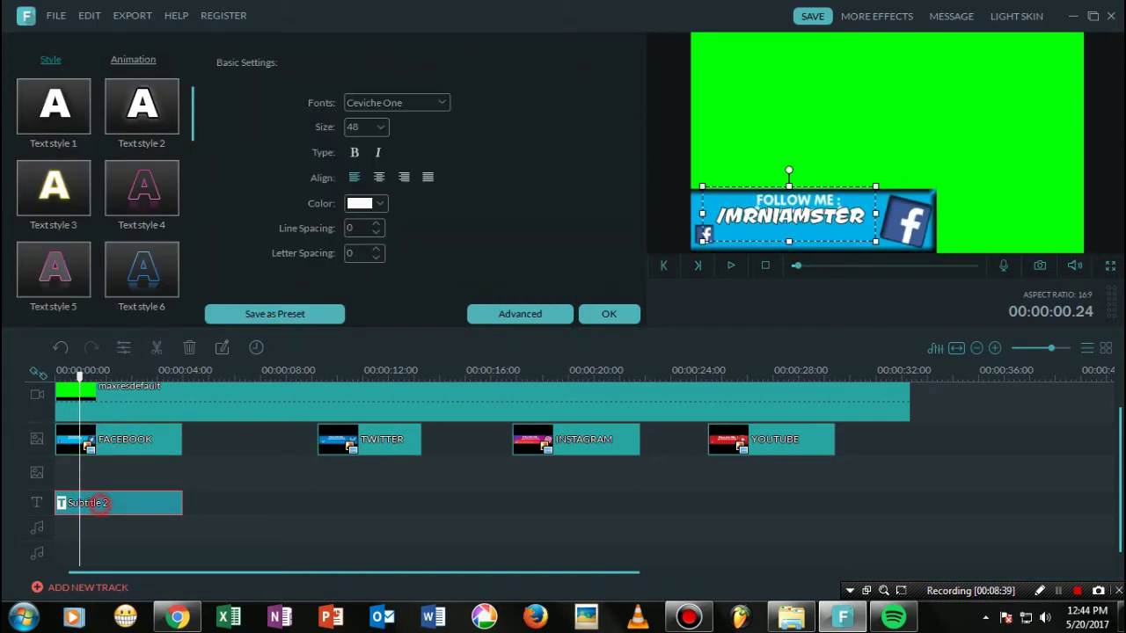
pyautogui.moveTo(764, 214)
pyautogui.mouseDown()
pyautogui.moveTo(769, 238)
pyautogui.moveTo(752, 207)
pyautogui.mouseUp()
pyautogui.click(764, 198)
pyautogui.click(750, 221)
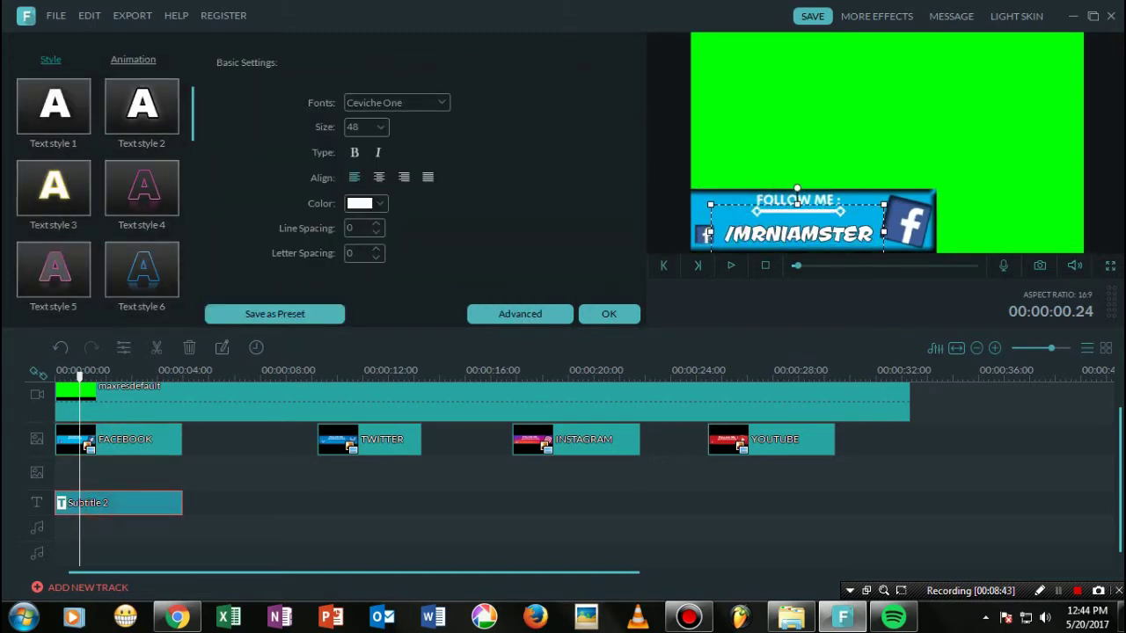
pyautogui.click(724, 169)
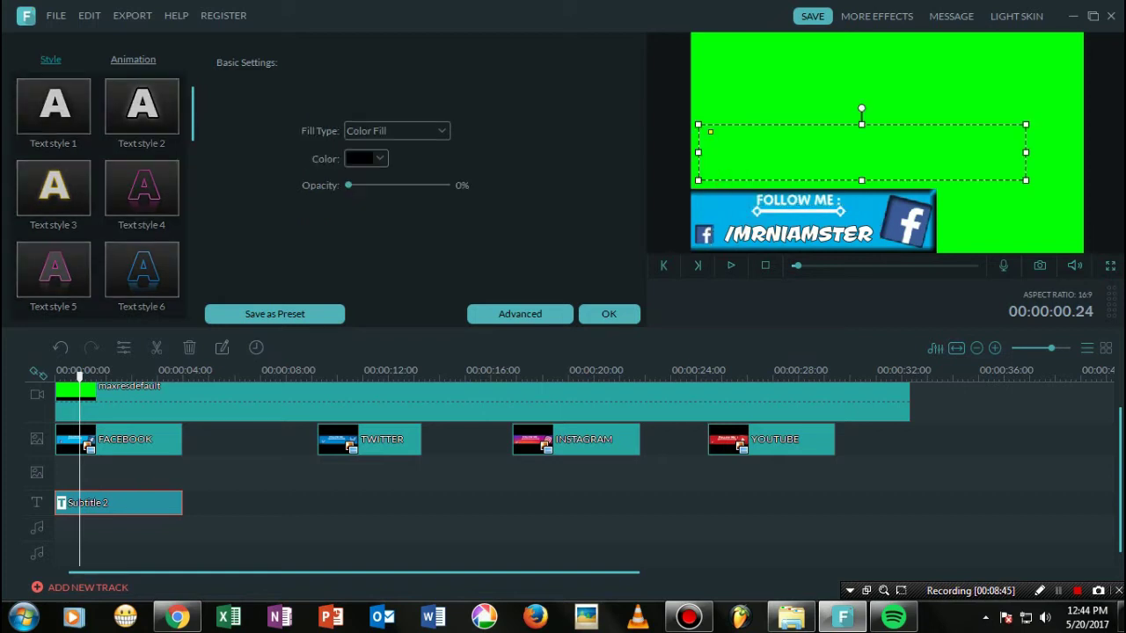
# Step: Play back the timeline to review the Facebook and Twitter banners together with their text
pyautogui.moveTo(80, 378); pyautogui.dragTo(55, 378)
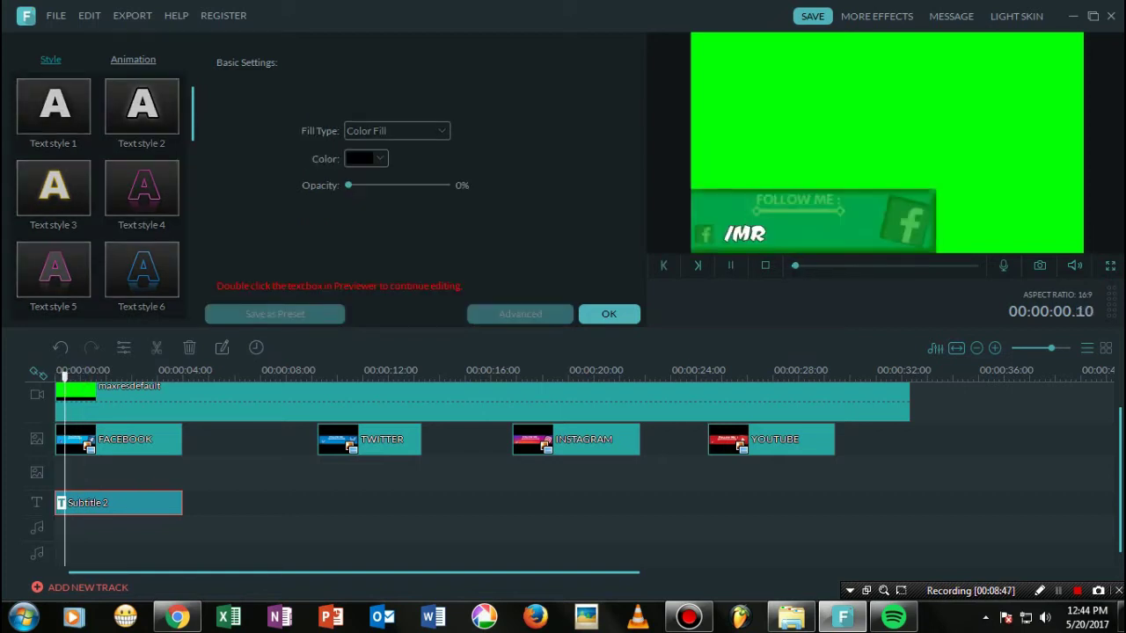
pyautogui.press('space')
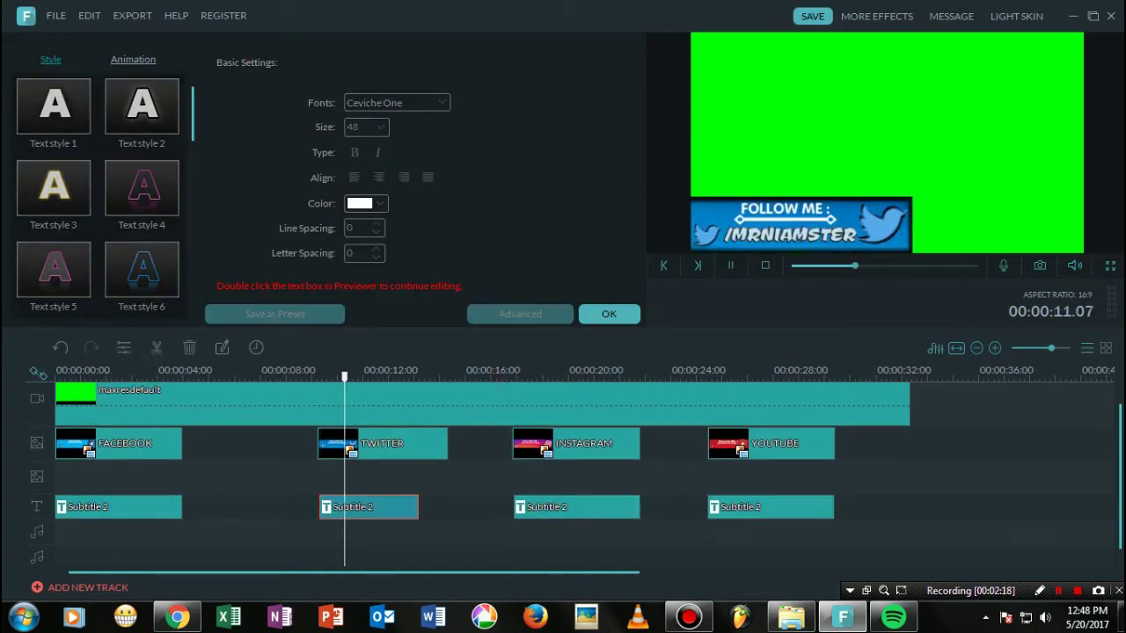
pyautogui.hotkey('ctrl', '+')
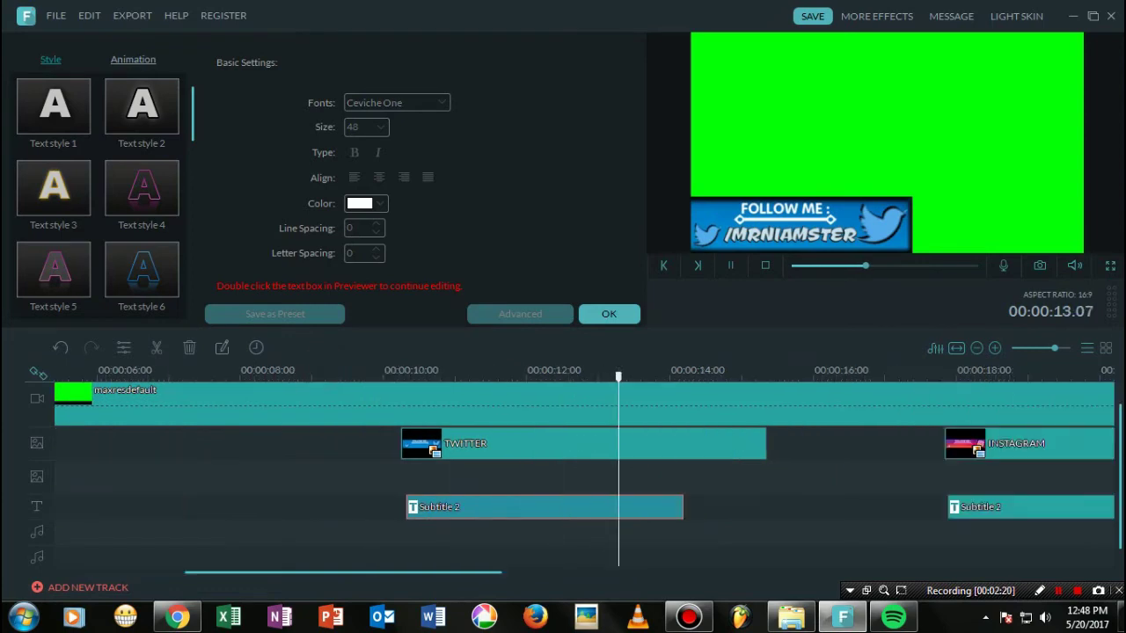
pyautogui.moveTo(420, 372); pyautogui.dragTo(462, 373)
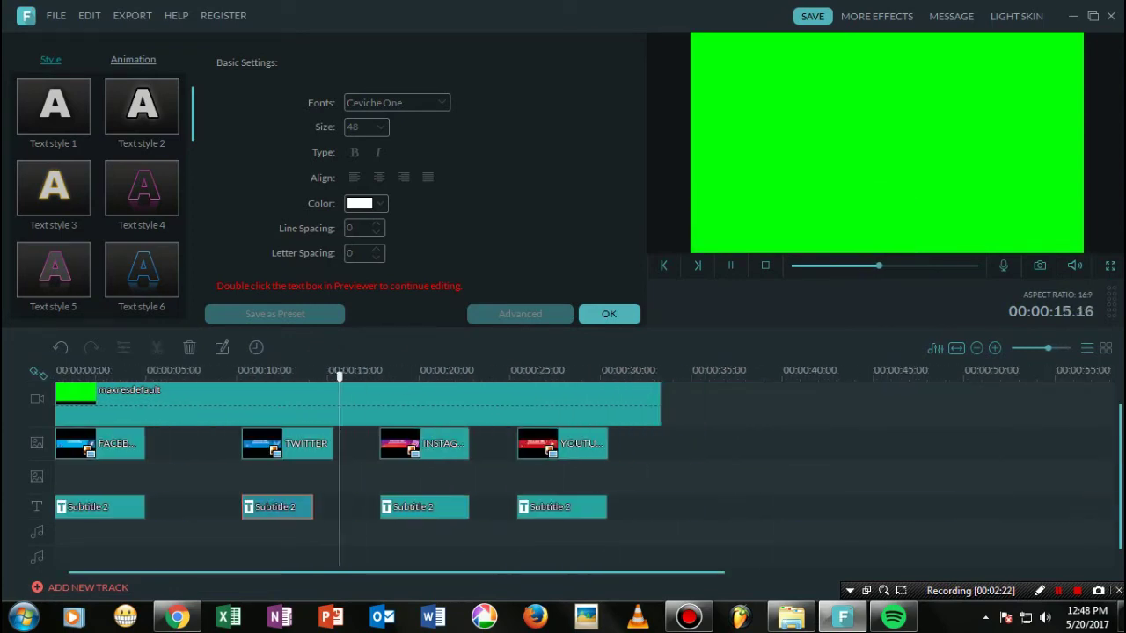
pyautogui.hotkey('ctrl', '+')
pyautogui.press('space')
pyautogui.hotkey('ctrl', '-')
# Step: Export the project to the desktop as an MP4 named SHOUTOUT and reposition its file icon there
pyautogui.click(619, 310)
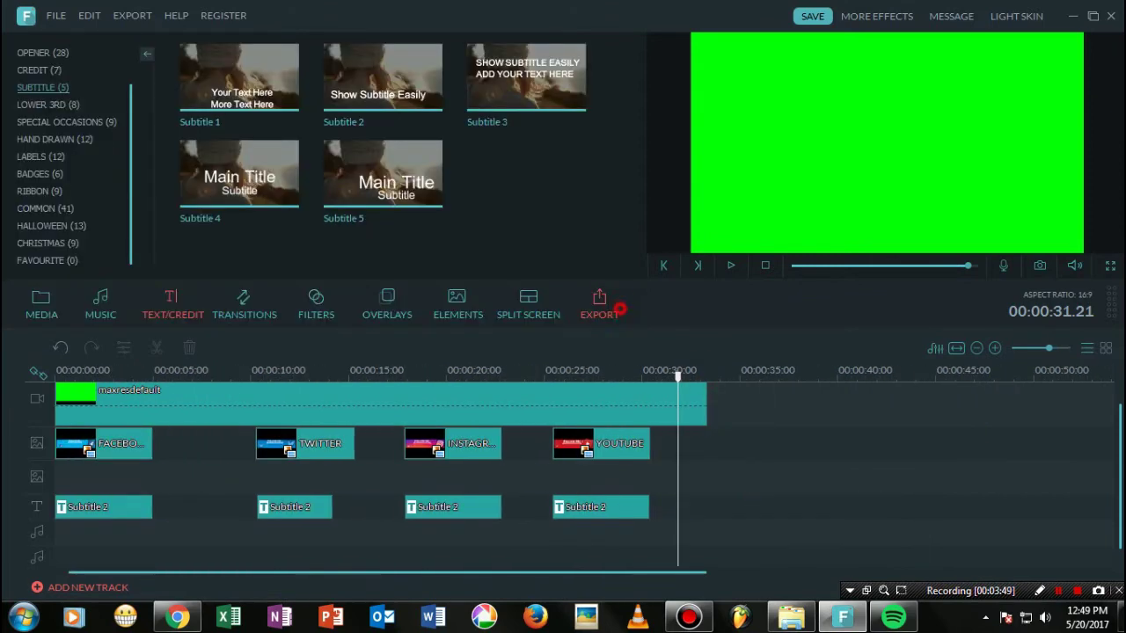
pyautogui.click(609, 296)
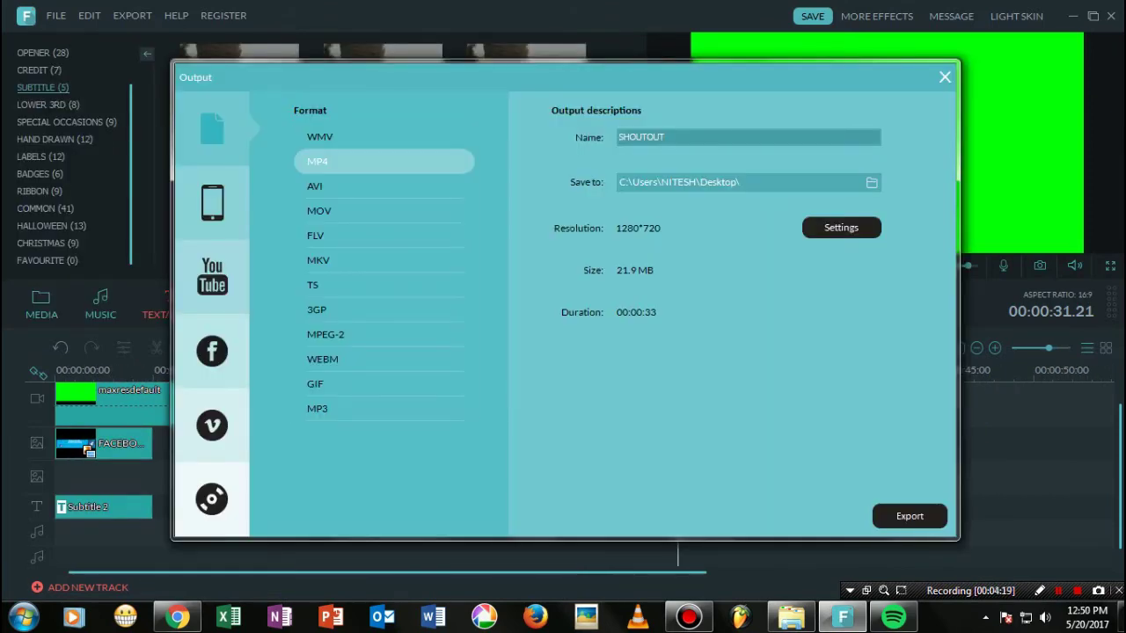
pyautogui.click(901, 517)
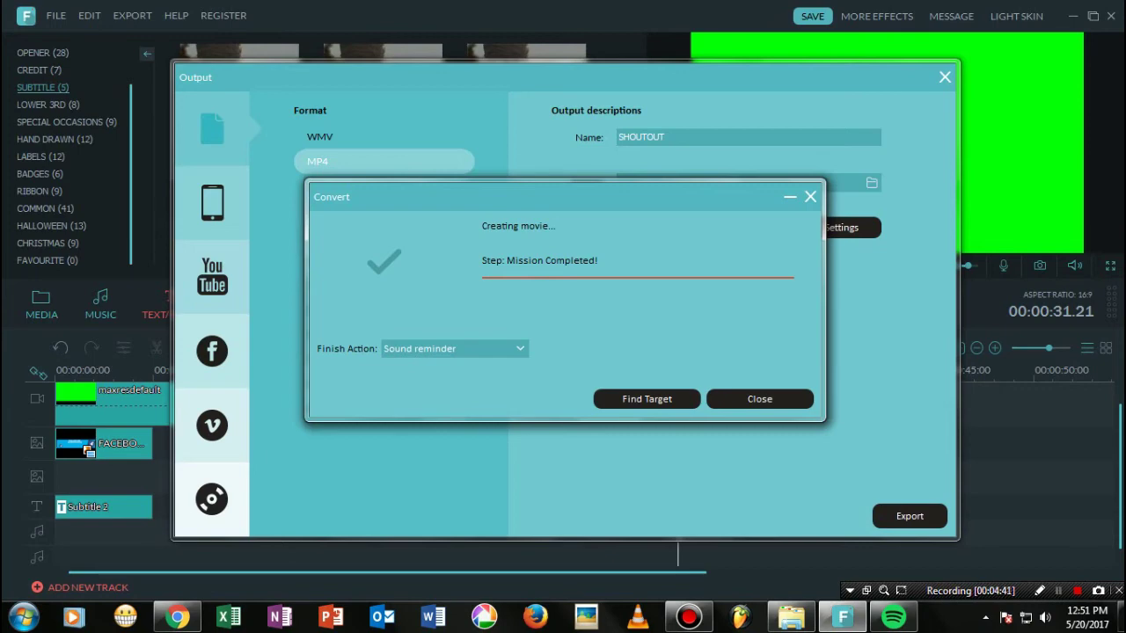
pyautogui.click(774, 399)
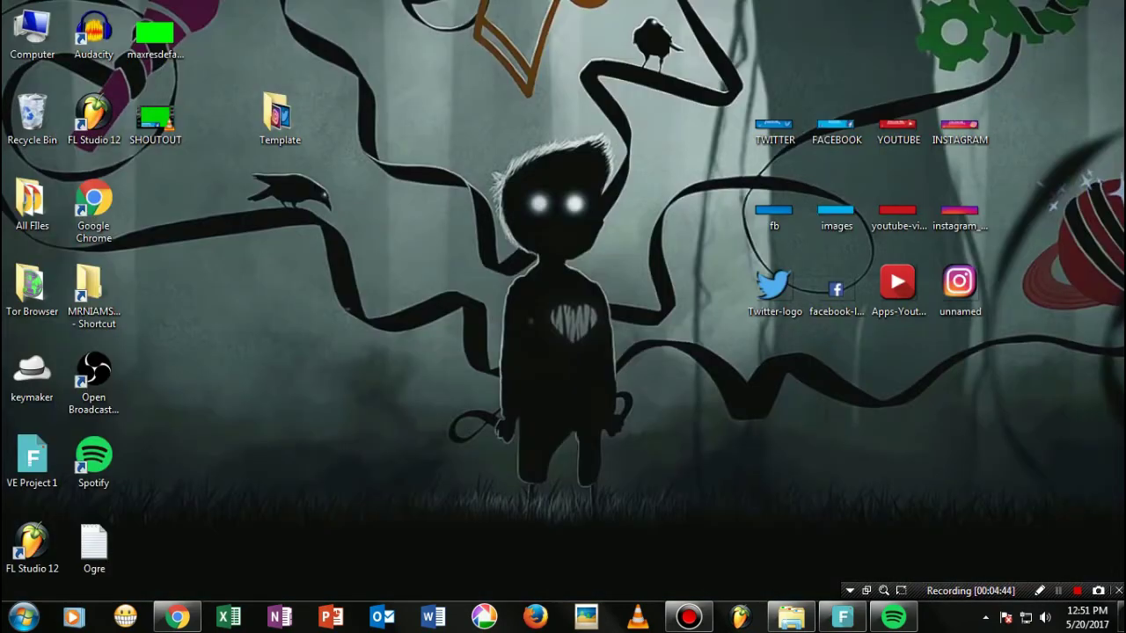
pyautogui.moveTo(155, 116); pyautogui.dragTo(341, 203)
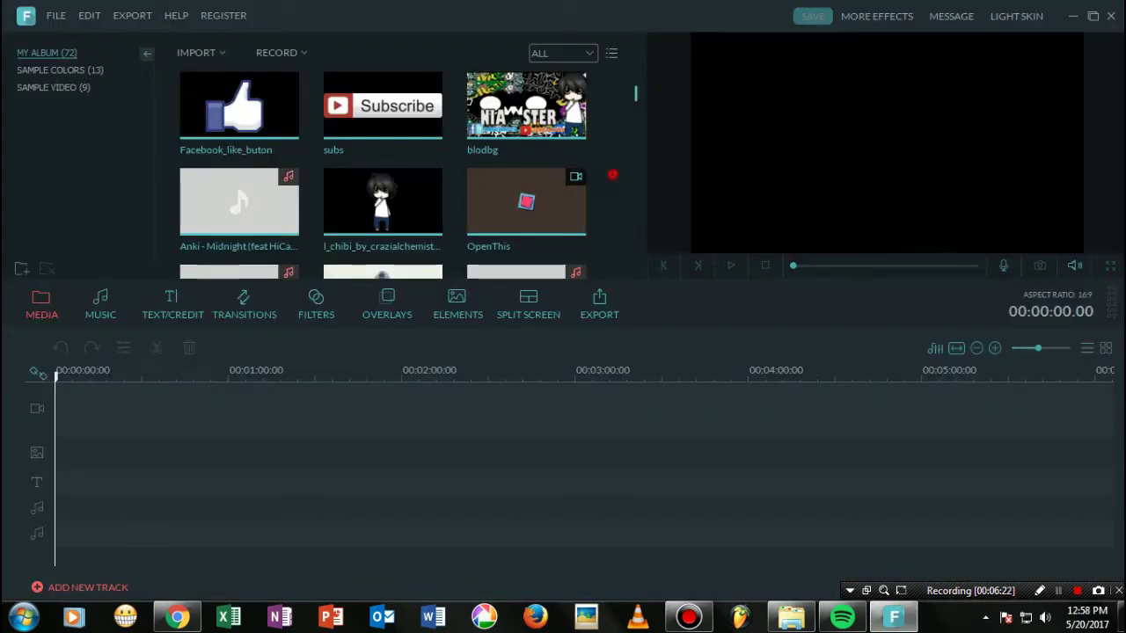
# Step: Import the SHOUTOUT video from the Desktop folder into the media library
pyautogui.scroll(-20, 612, 175)
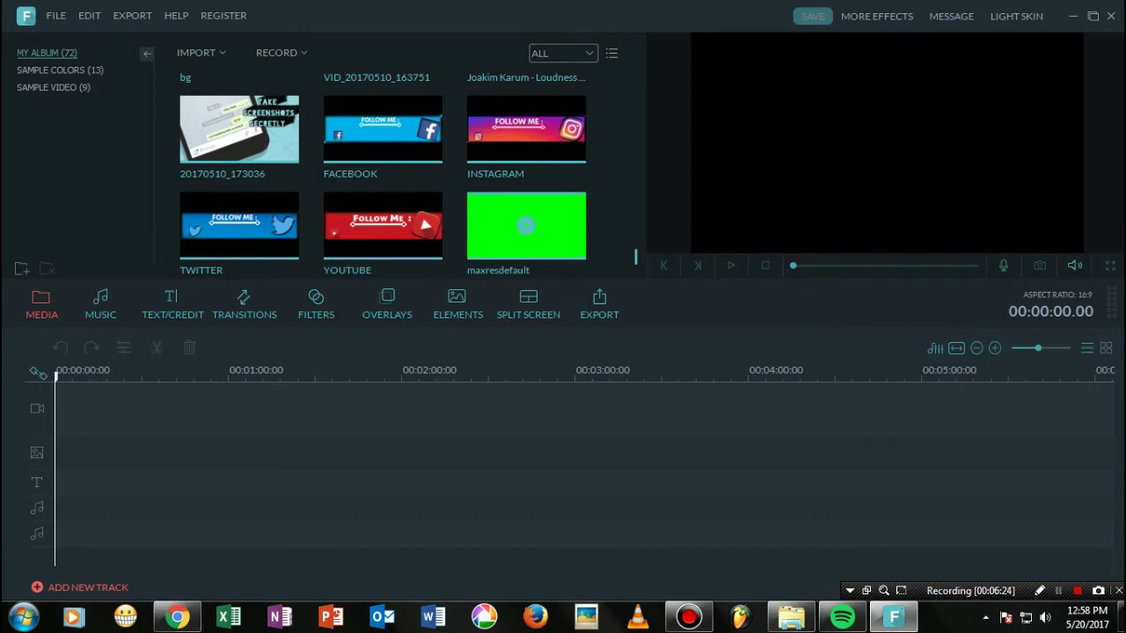
pyautogui.click(192, 53)
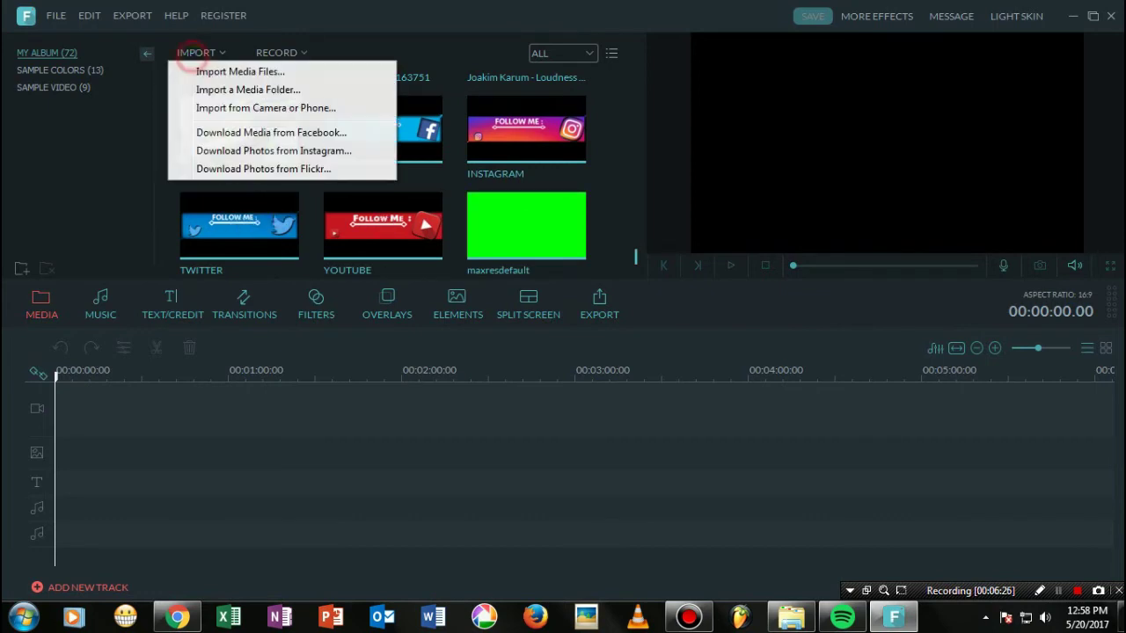
pyautogui.click(201, 74)
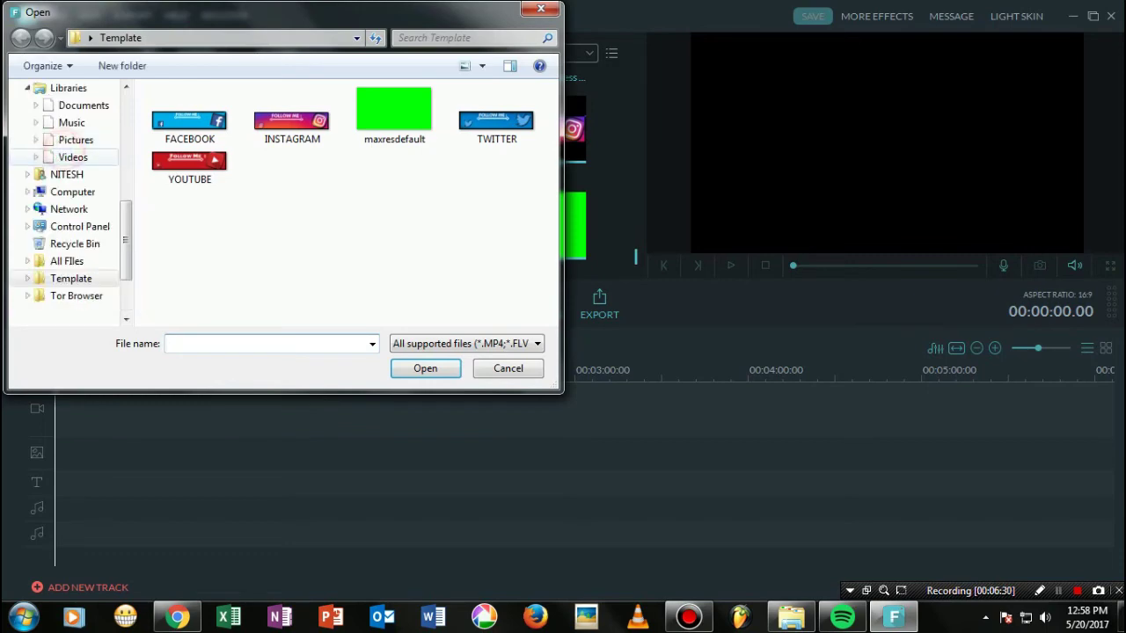
pyautogui.scroll(4, 69, 151)
pyautogui.click(63, 146)
pyautogui.click(200, 142)
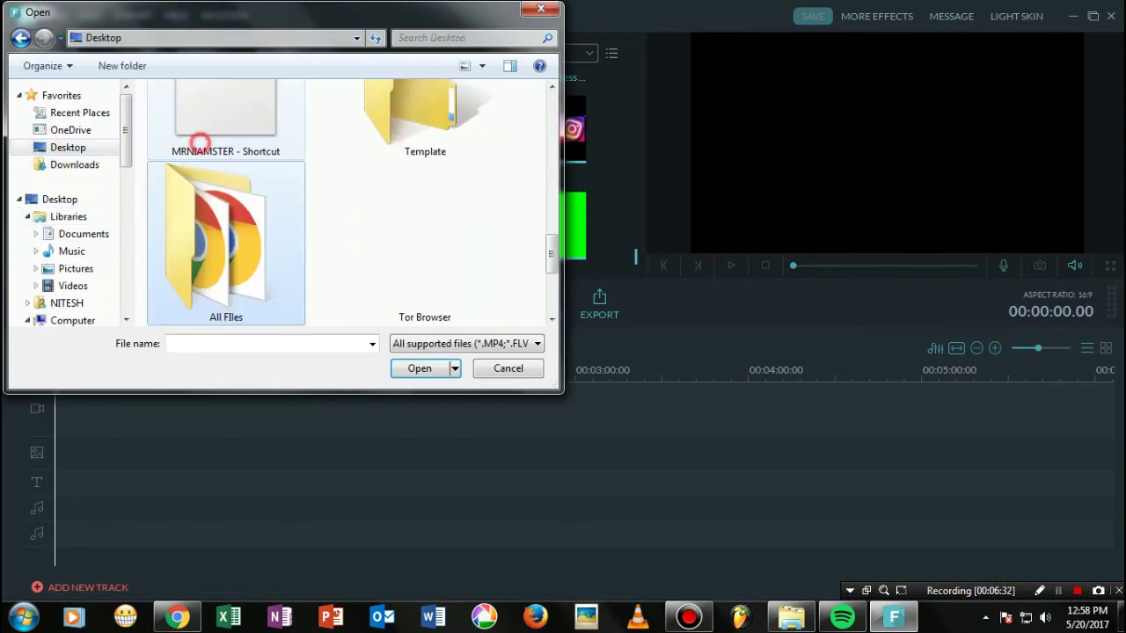
pyautogui.click(200, 141)
pyautogui.scroll(6, 220, 176)
pyautogui.click(255, 192)
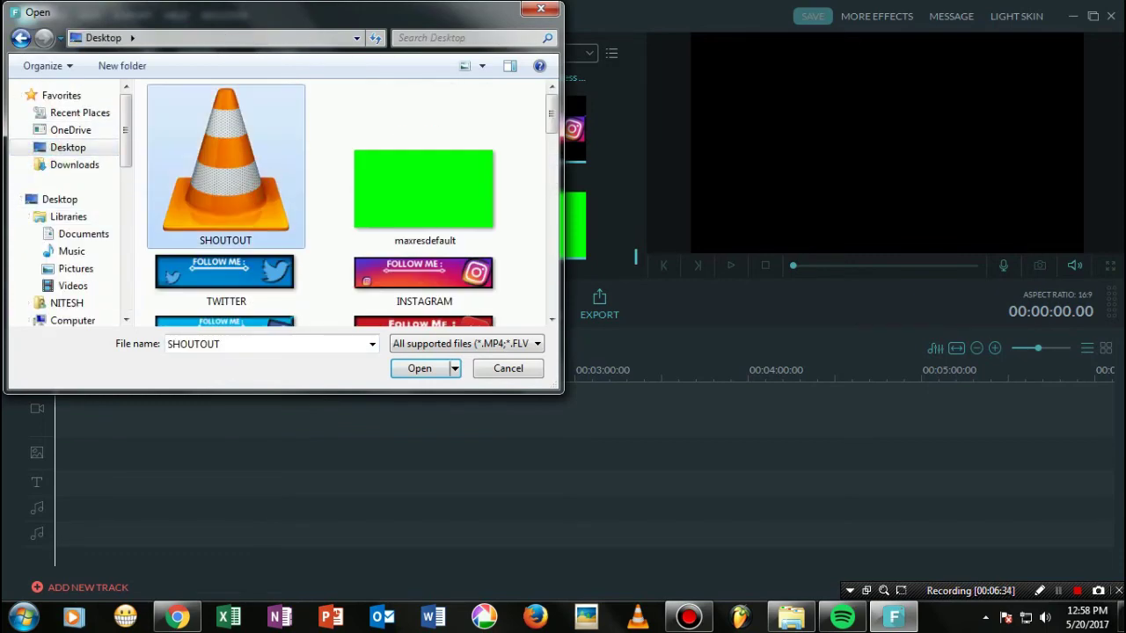
pyautogui.press('Return')
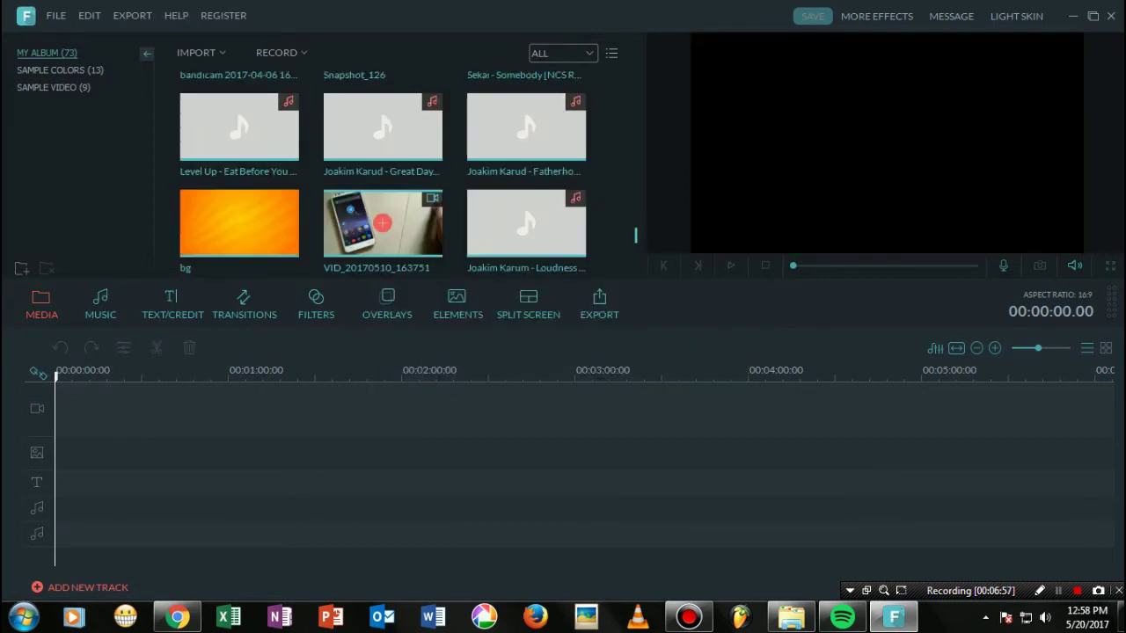
# Step: Add the VID_20170510_163751 clip to the start of the main video track
pyautogui.click(382, 222)
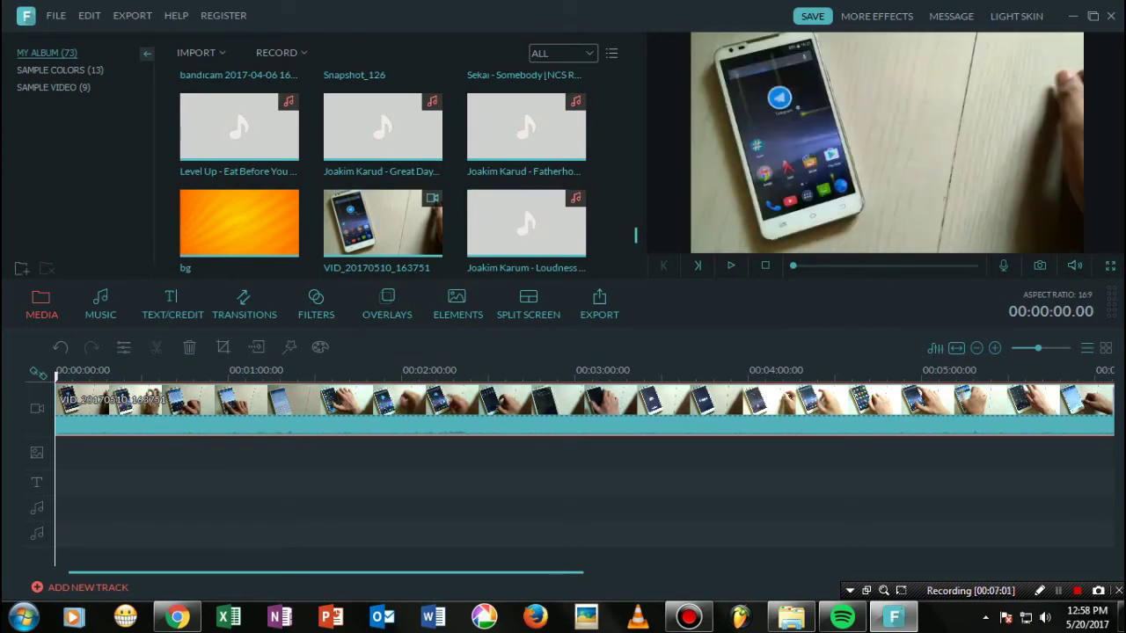
# Step: Place the SHOUTOUT video on the picture-in-picture track at the start of the timeline and open its clip settings
pyautogui.scroll(-5, 600, 199)
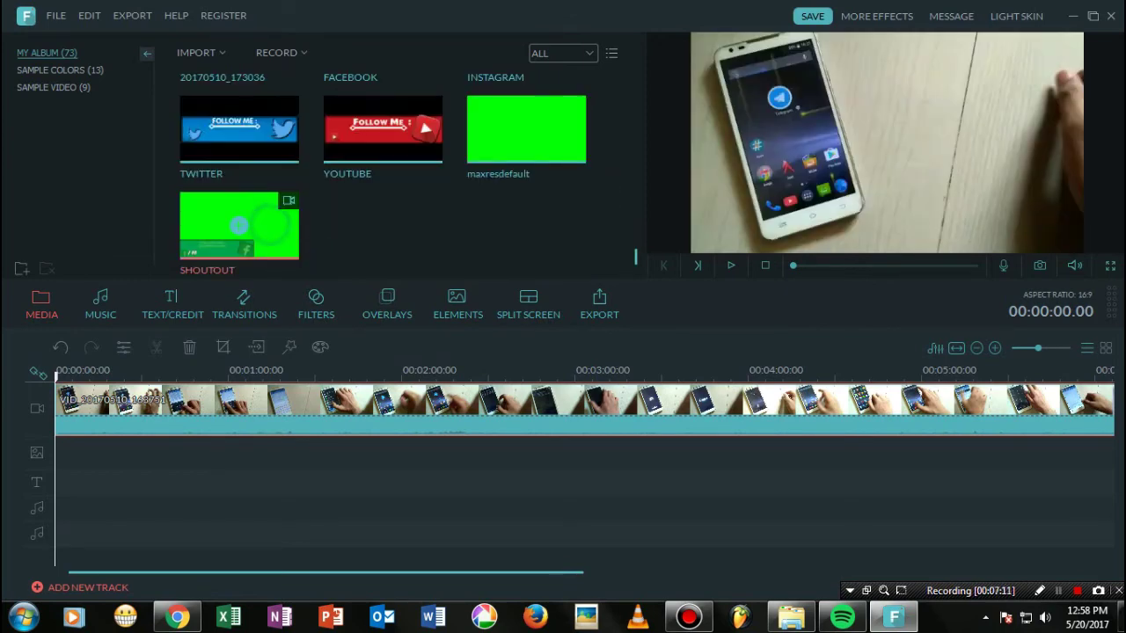
pyautogui.rightClick(269, 227)
pyautogui.click(324, 253)
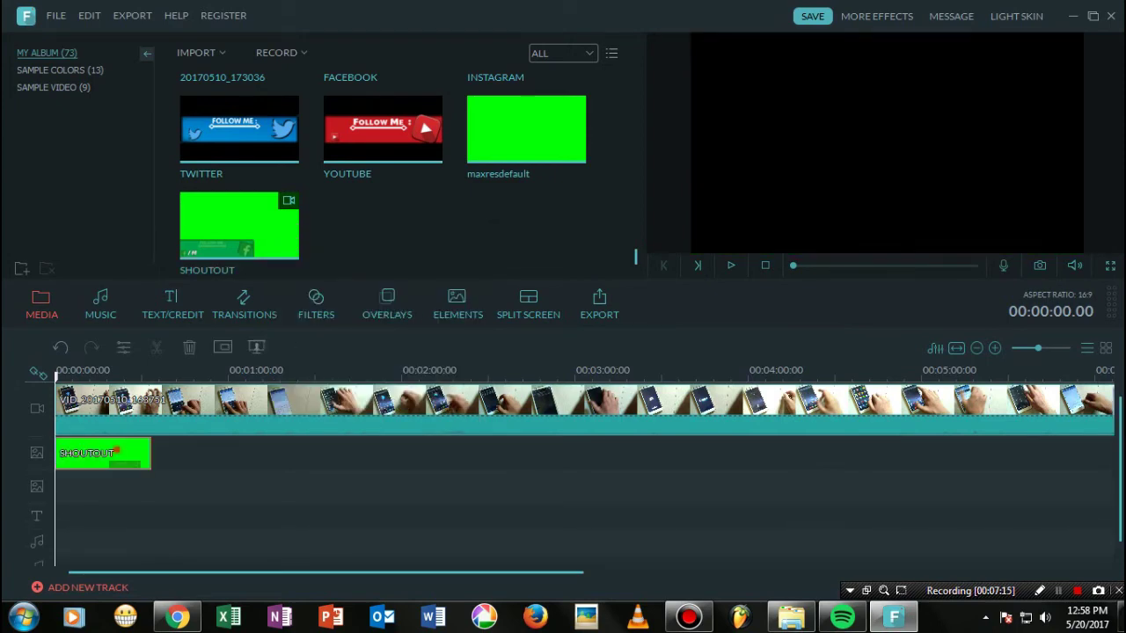
pyautogui.doubleClick(115, 451)
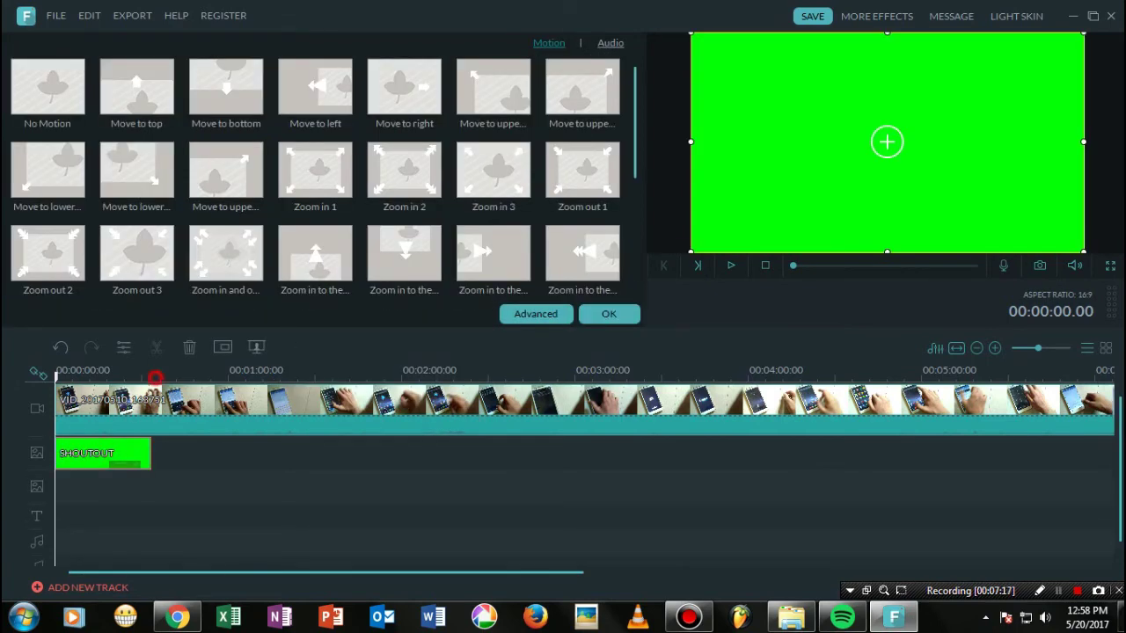
# Step: Split the VID_20170510_163751 clip at 00:00:34.21, just past the end of SHOUTOUT, and delete the remaining part
pyautogui.click(155, 378)
pyautogui.doubleClick(174, 401)
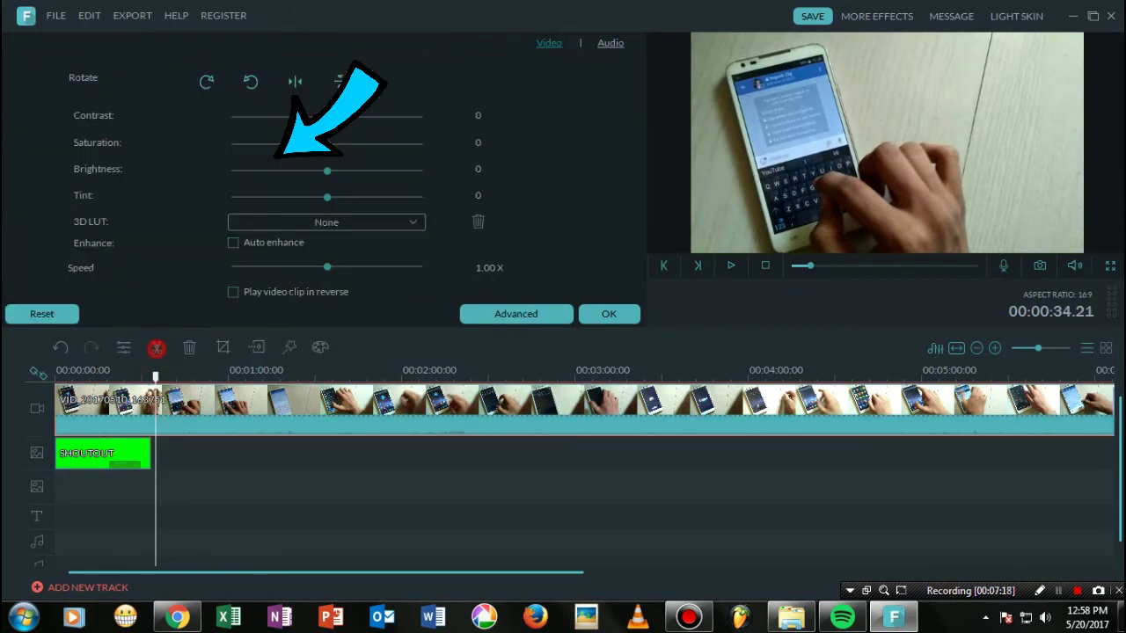
pyautogui.click(156, 348)
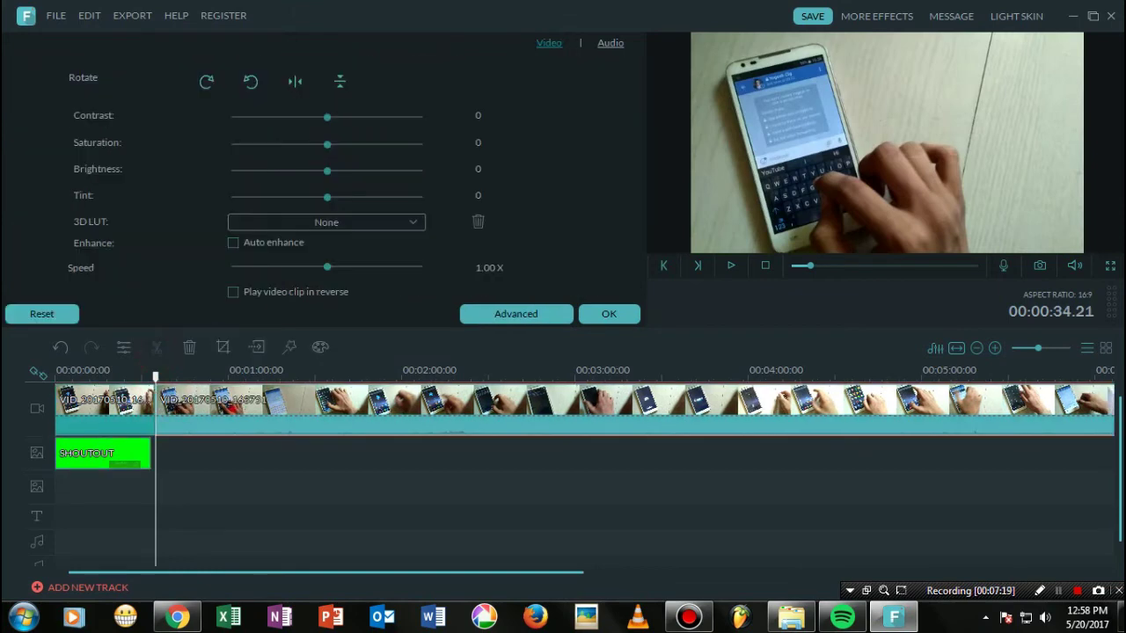
pyautogui.press('Delete')
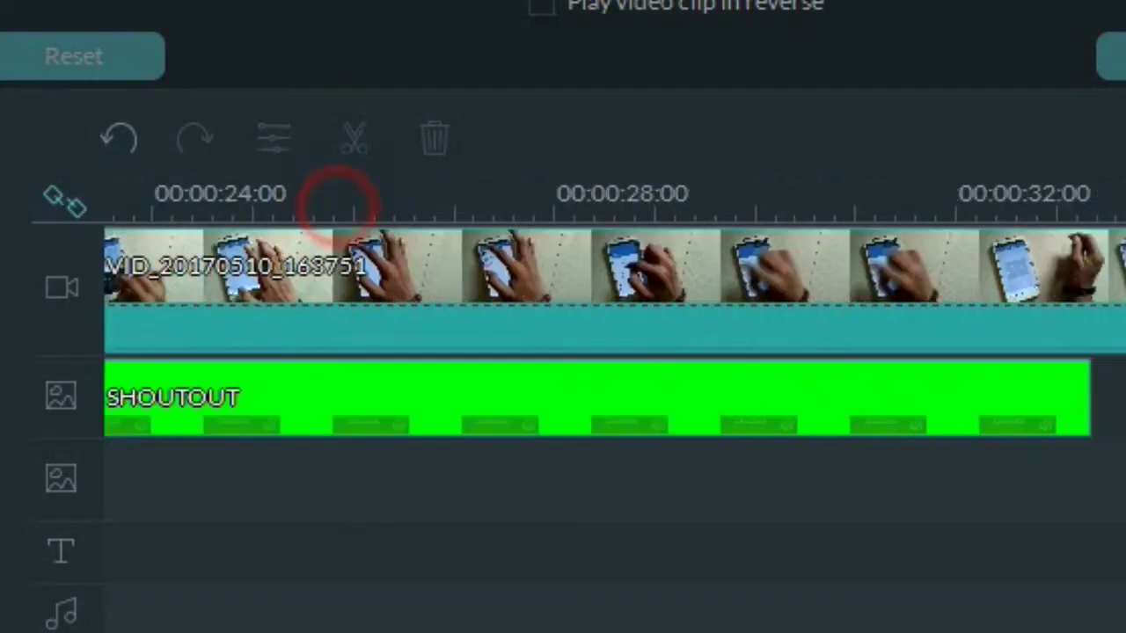
# Step: Apply Chroma Key (Green Screen) to the SHOUTOUT clip, making its green background transparent at intensity level 1
pyautogui.click(235, 377)
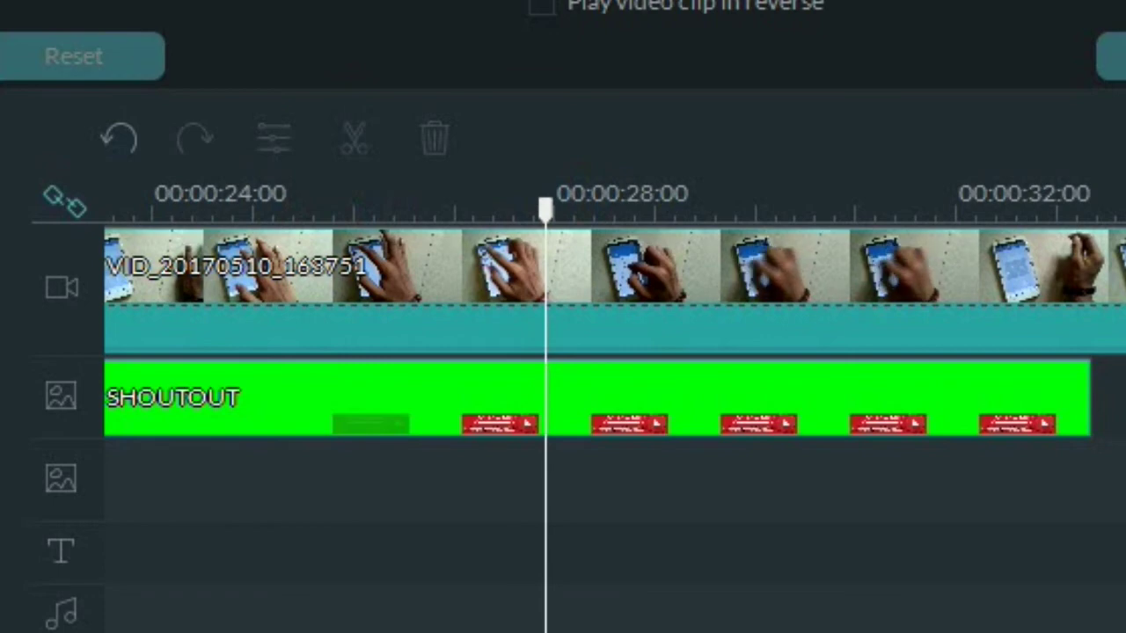
pyautogui.click(621, 385)
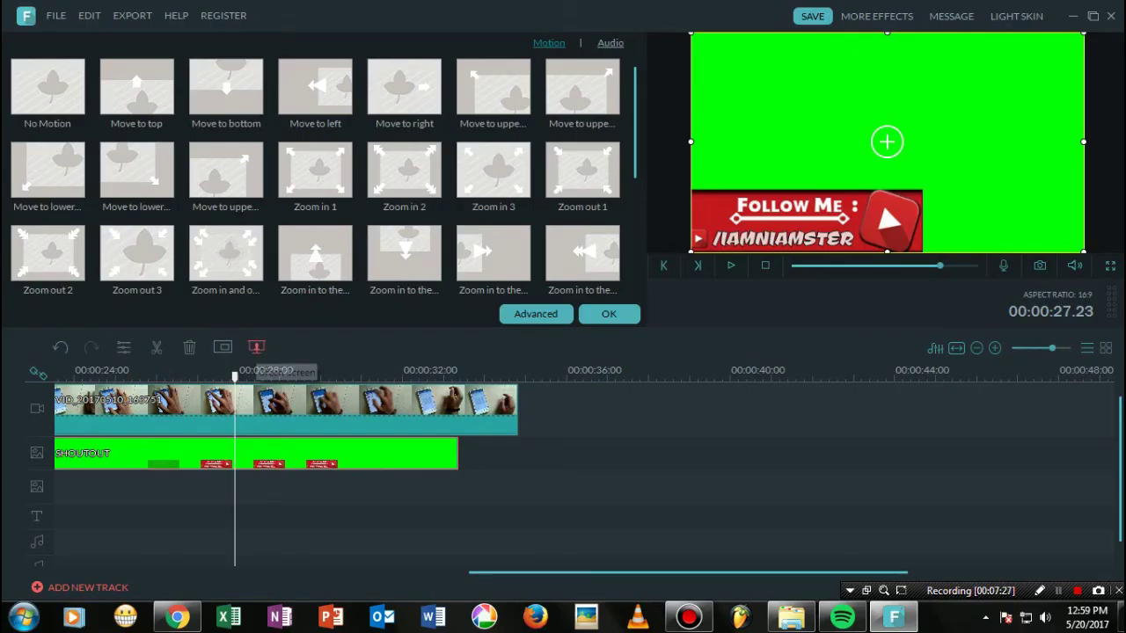
pyautogui.click(256, 348)
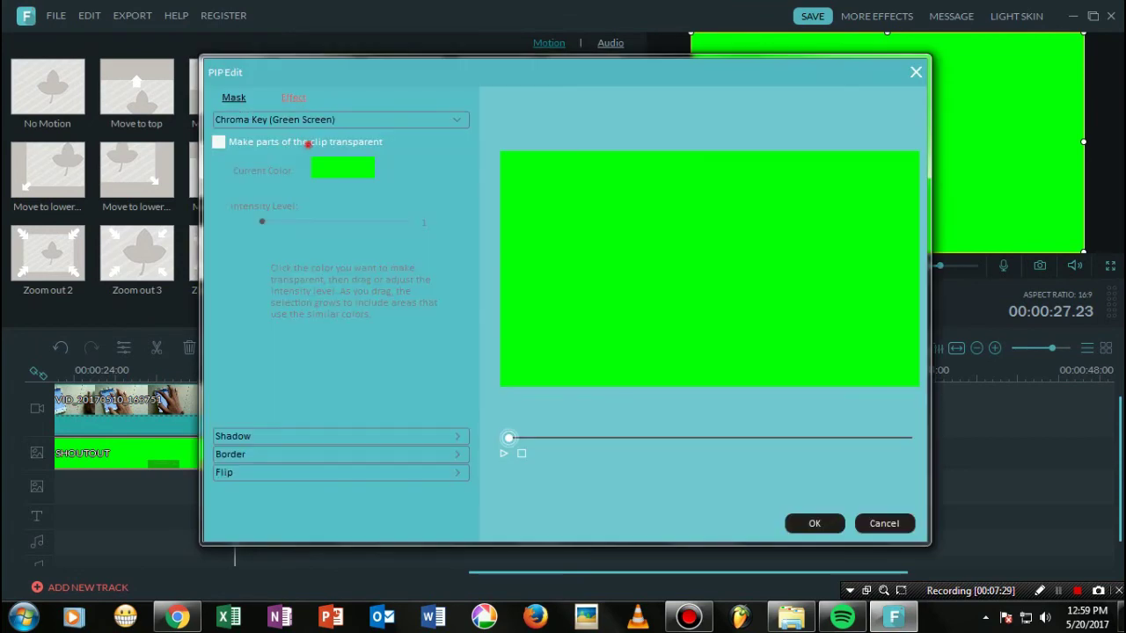
pyautogui.click(721, 233)
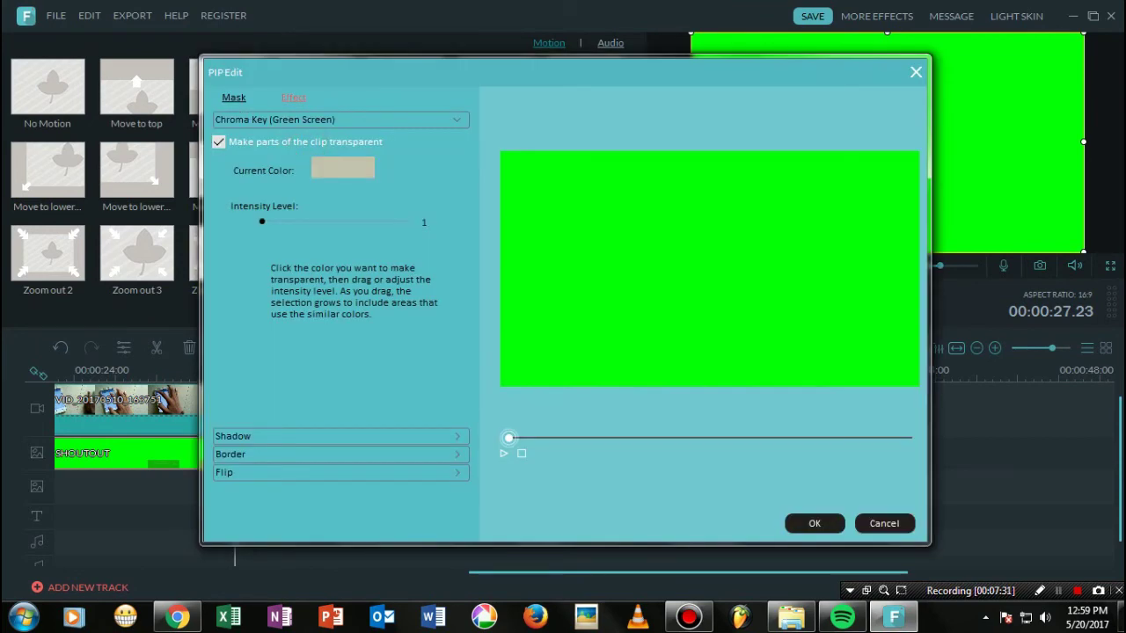
pyautogui.click(708, 220)
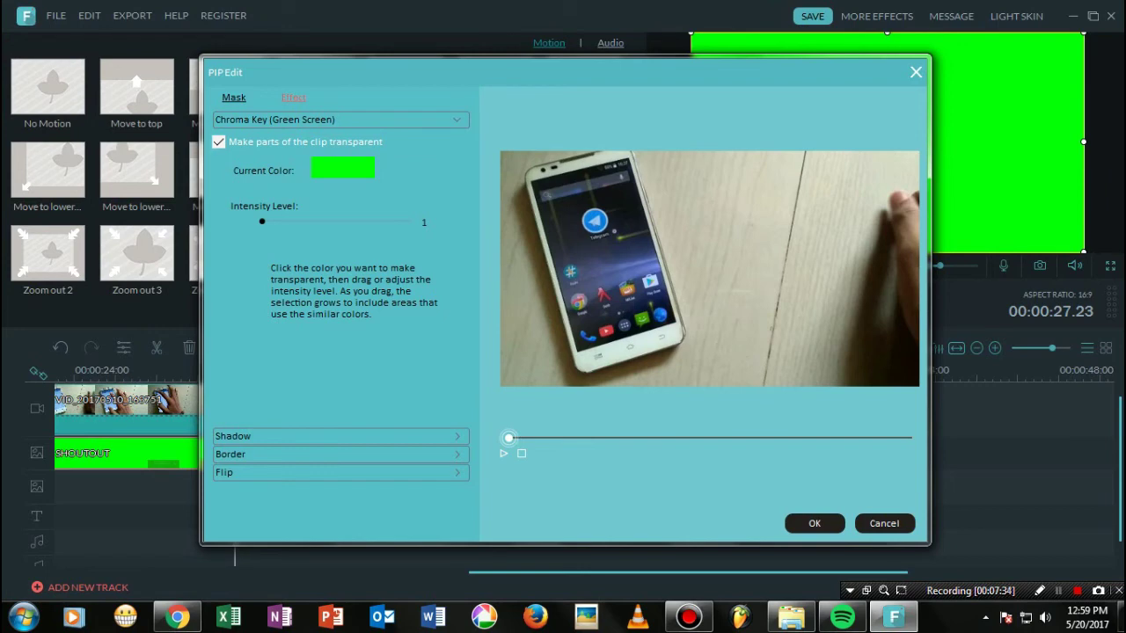
pyautogui.click(814, 523)
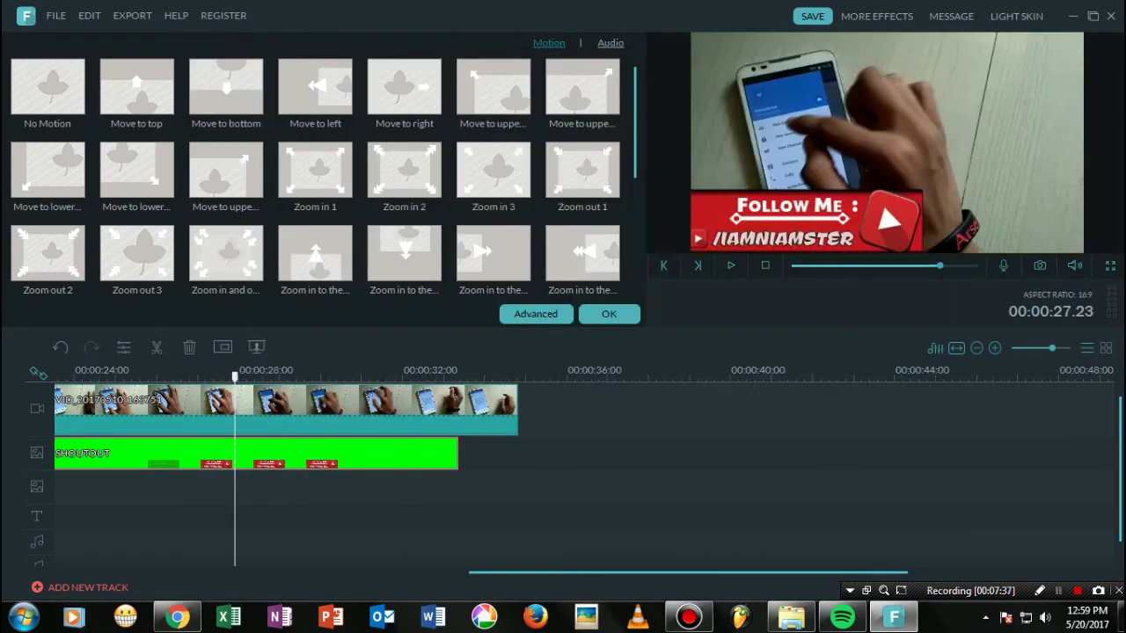
# Step: Play back the timeline from about 00:00:23 to review the keyed banners over the phone video
pyautogui.click(61, 375)
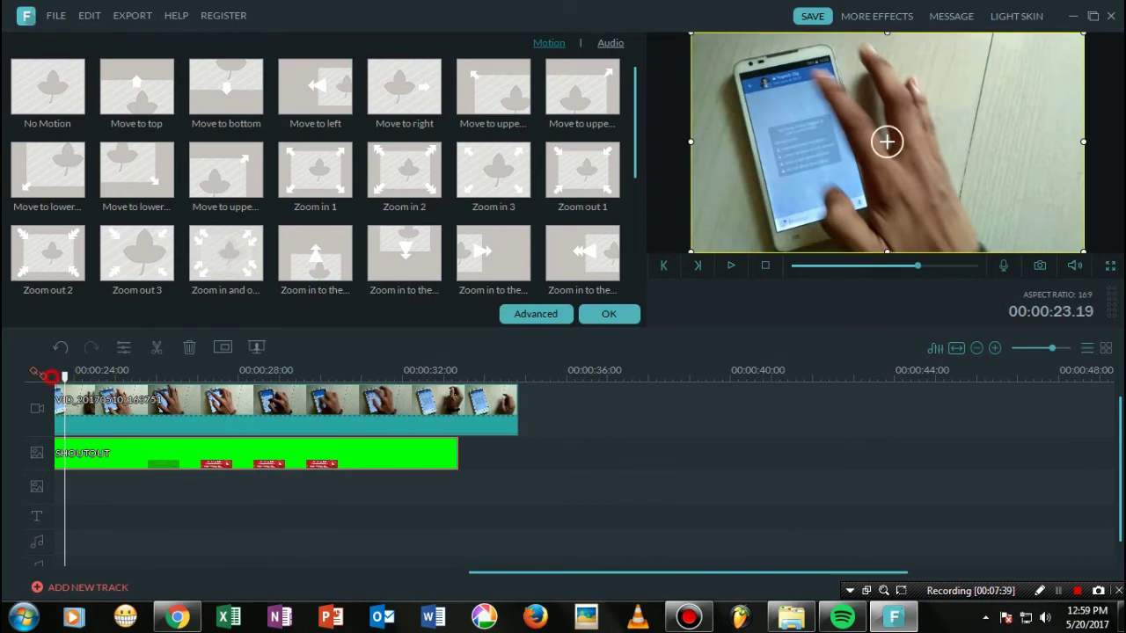
pyautogui.press('space')
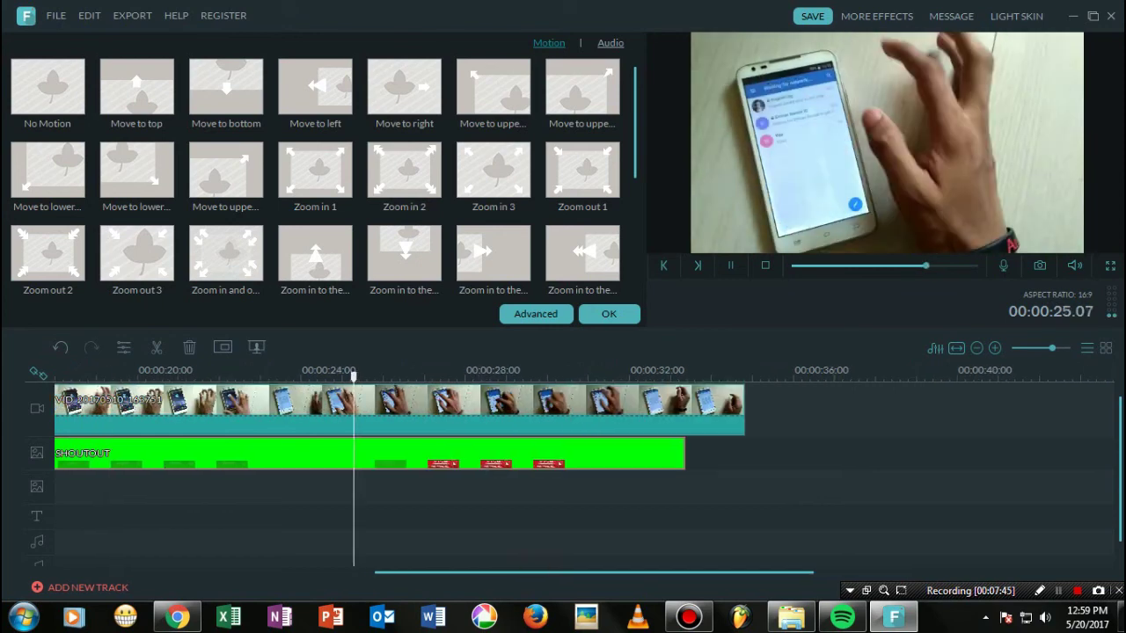
pyautogui.moveTo(452, 569); pyautogui.dragTo(155, 572)
pyautogui.moveTo(392, 571); pyautogui.dragTo(164, 572)
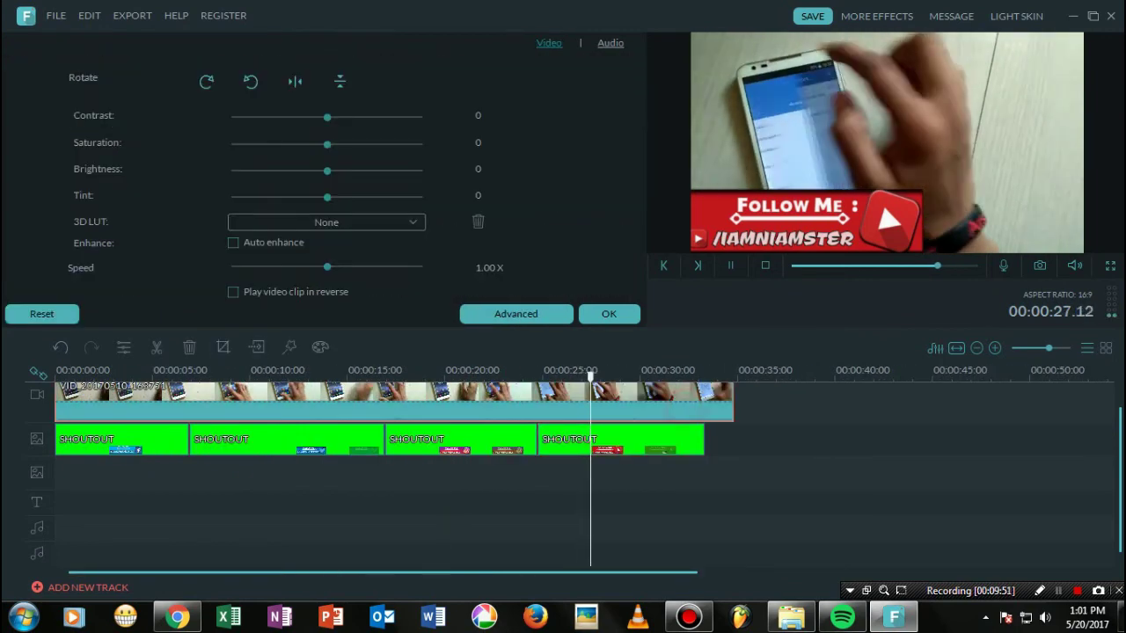
# Step: Extend the end of the VID_20170510_163751 clip on the main track to about 00:01:08
pyautogui.moveTo(732, 402); pyautogui.dragTo(1113, 422)
pyautogui.moveTo(1020, 425); pyautogui.dragTo(829, 427)
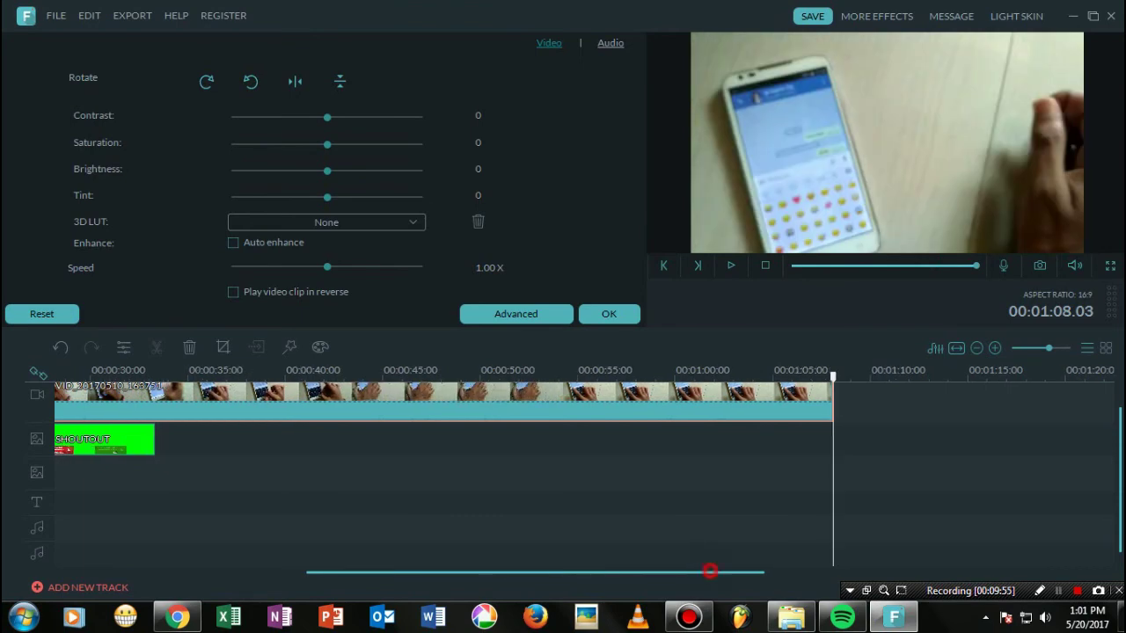
# Step: Spread the four SHOUTOUT segments apart along the overlay track, leaving gaps between them over the extended video
pyautogui.moveTo(710, 572); pyautogui.dragTo(473, 572)
pyautogui.click(142, 443)
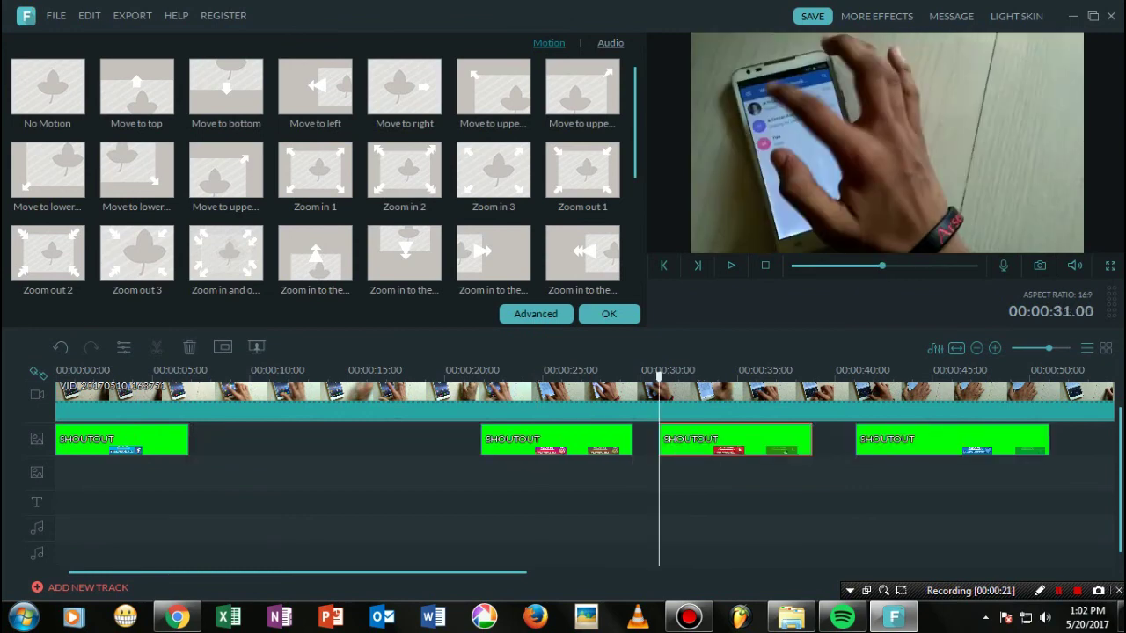
pyautogui.click(489, 576)
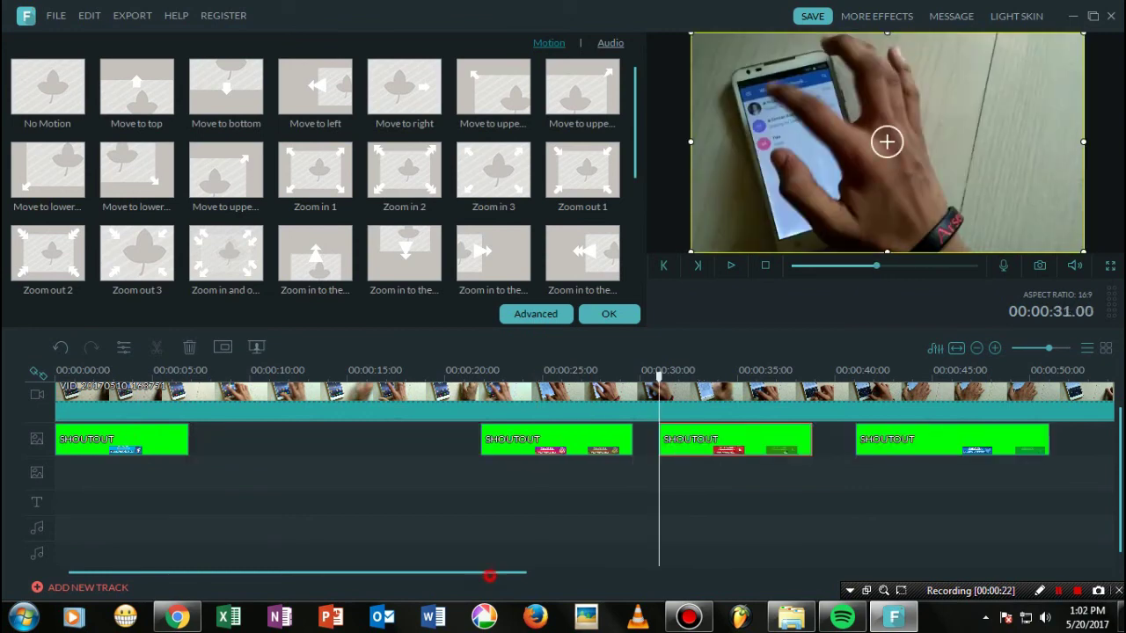
pyautogui.moveTo(492, 572); pyautogui.dragTo(658, 572)
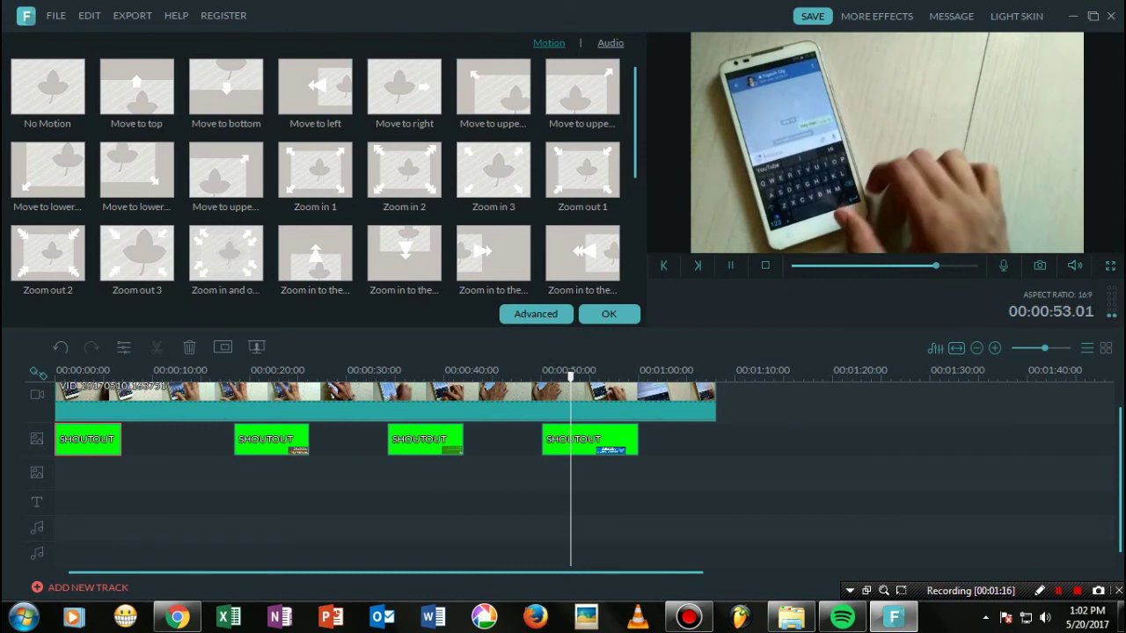